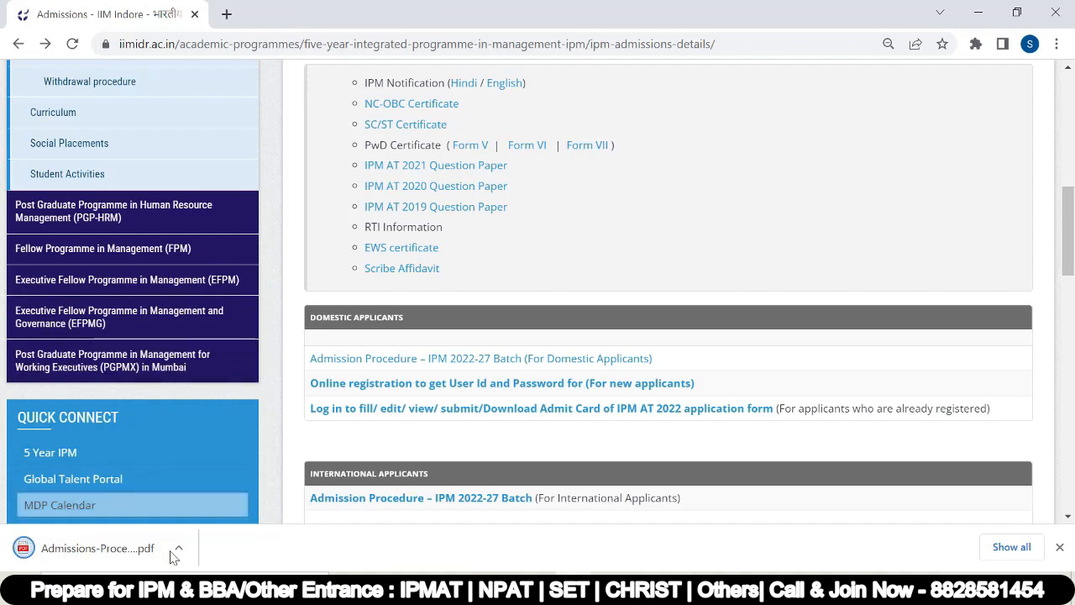
# Step: Open the options for the downloaded Domestic Applicants admission procedure PDF
pyautogui.click(178, 547)
# Step: View the admission procedure PDF in its own tab, scroll its pages, then return to the admissions page
pyautogui.click(203, 443)
pyautogui.scroll(-10, 471, 267)
pyautogui.scroll(-11, 473, 269)
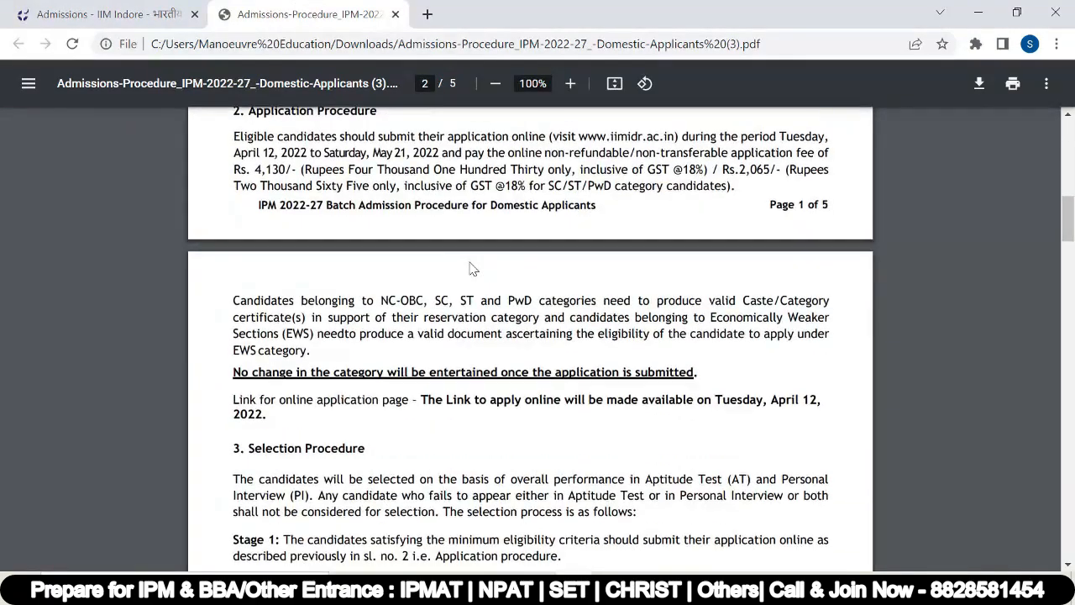
pyautogui.scroll(-18, 473, 267)
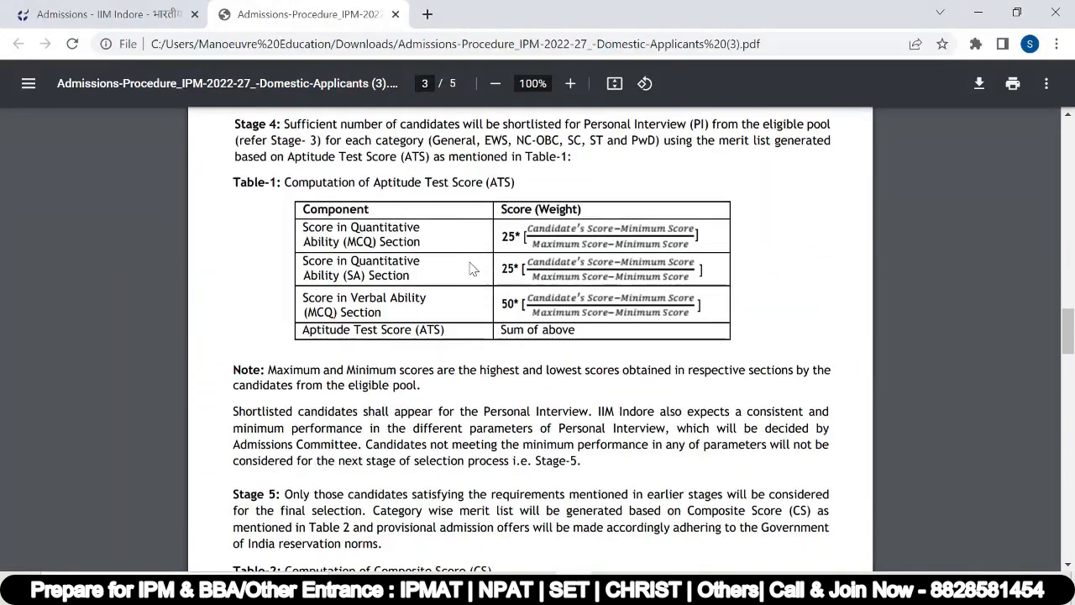
pyautogui.scroll(-12, 473, 264)
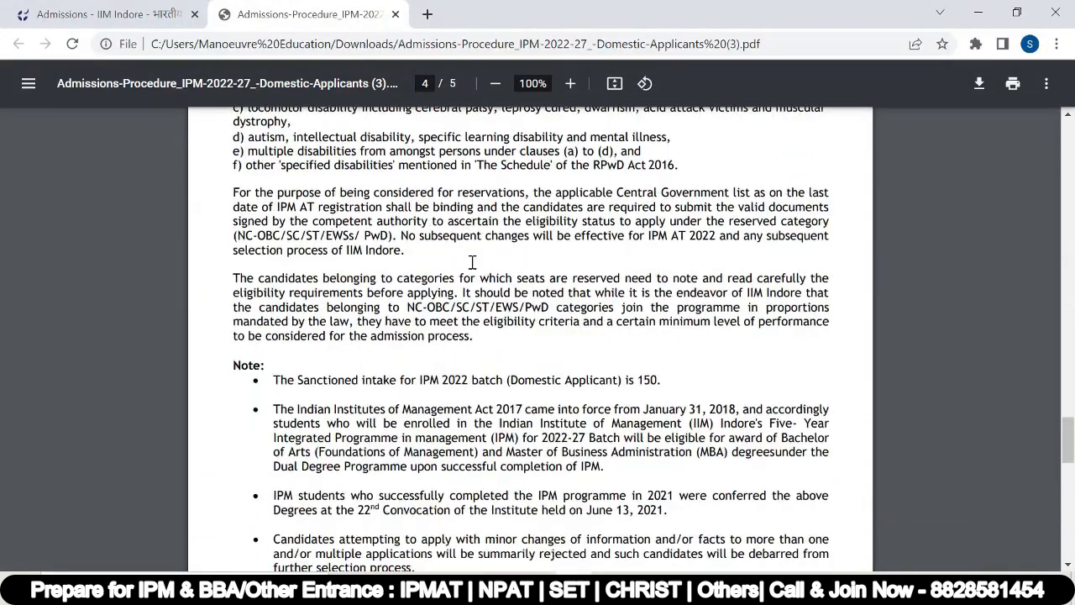
pyautogui.scroll(-3, 470, 261)
pyautogui.scroll(20, 471, 261)
pyautogui.click(109, 14)
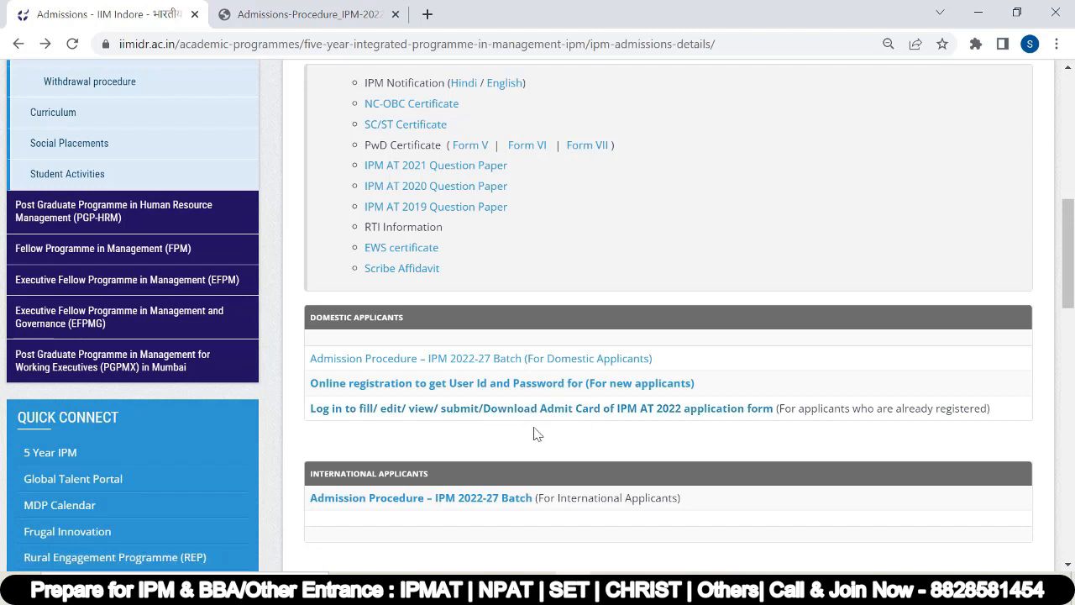
# Step: Open the new-applicant registration link in a new tab and close the instruction and privacy notices
pyautogui.rightClick(624, 385)
pyautogui.click(651, 396)
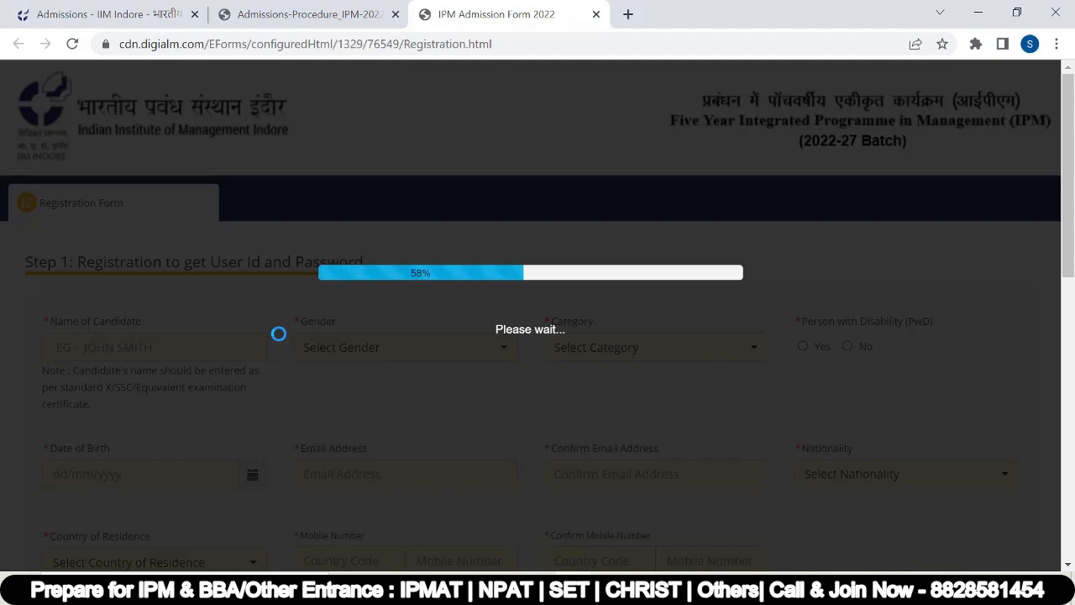
pyautogui.scroll(-3, 360, 330)
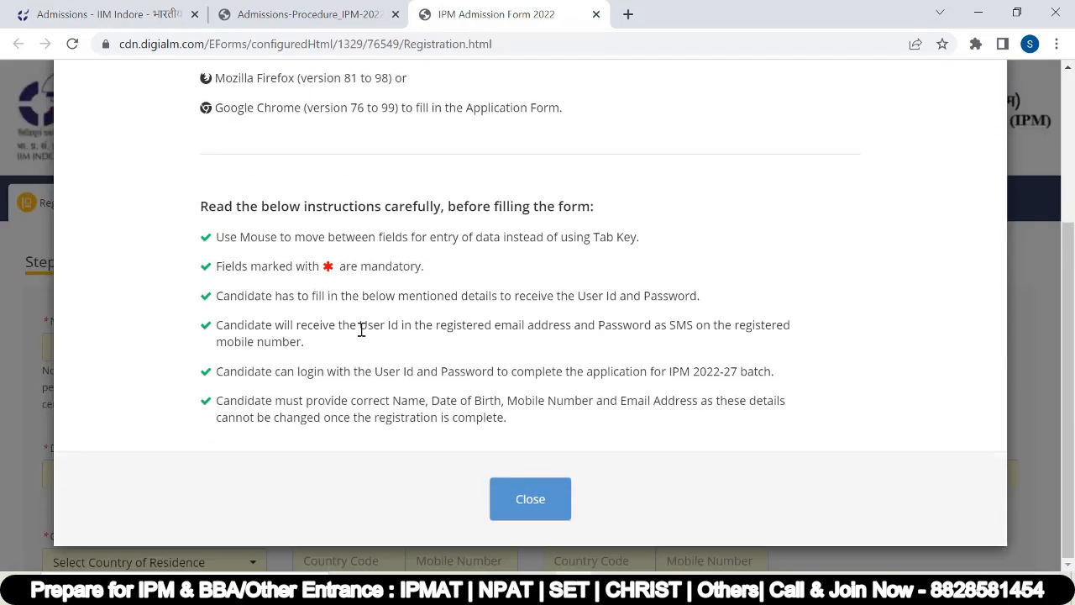
pyautogui.click(533, 502)
pyautogui.click(534, 433)
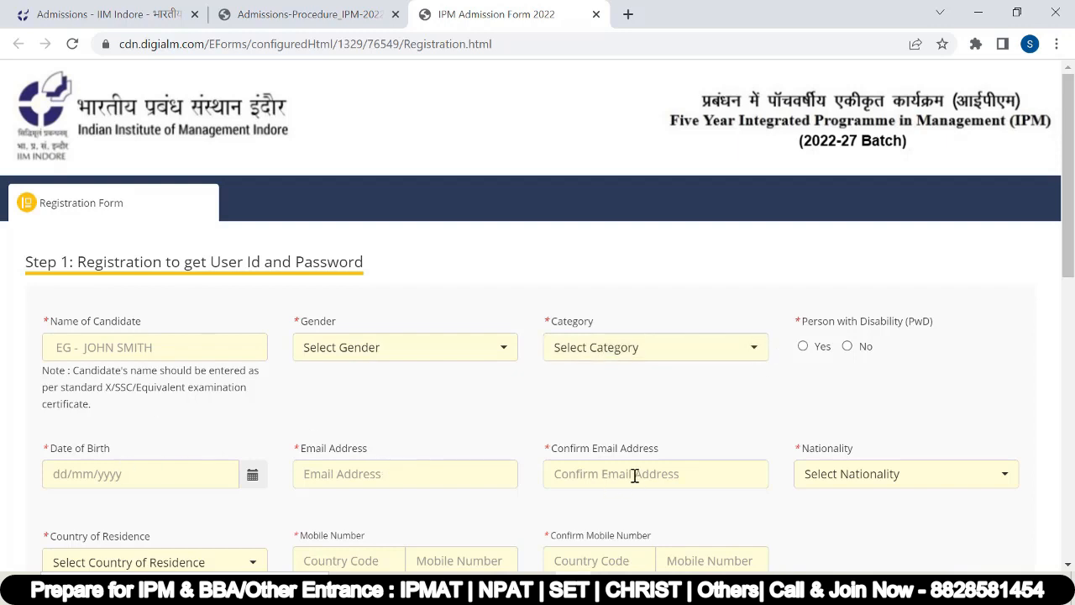
pyautogui.scroll(-1, 635, 476)
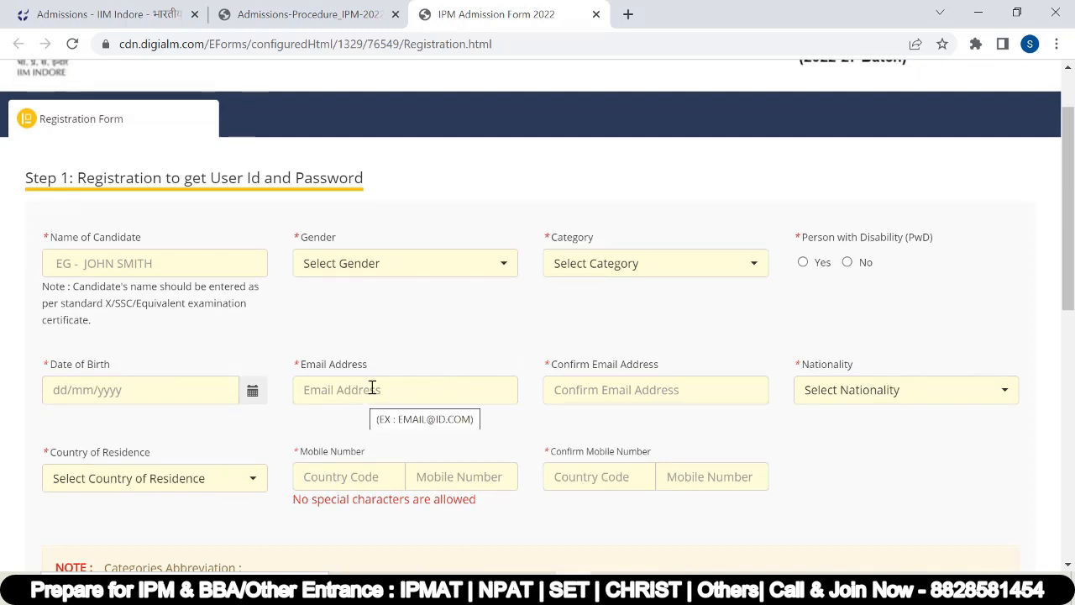
# Step: Autofill the candidate's name, e-mail and mobile, and choose Male gender and General category
pyautogui.scroll(-4, 372, 388)
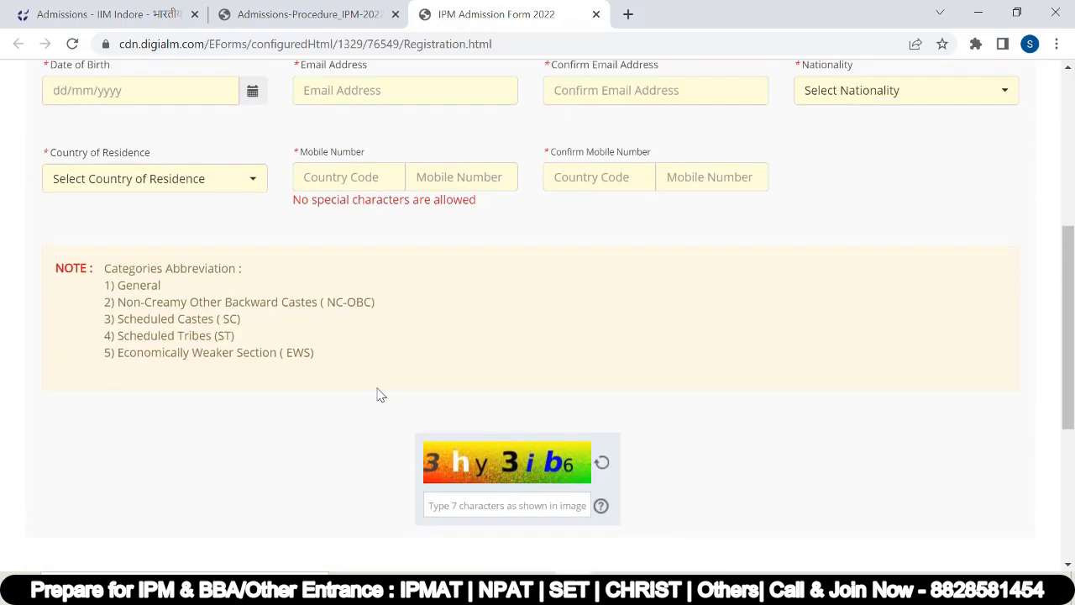
pyautogui.scroll(4, 379, 395)
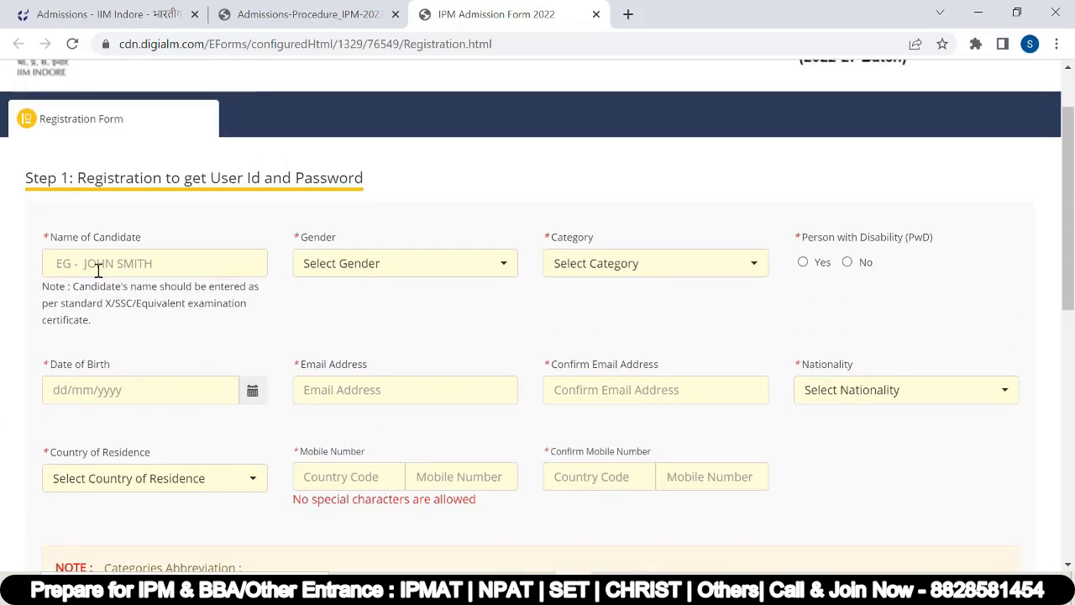
pyautogui.click(96, 267)
pyautogui.click(97, 303)
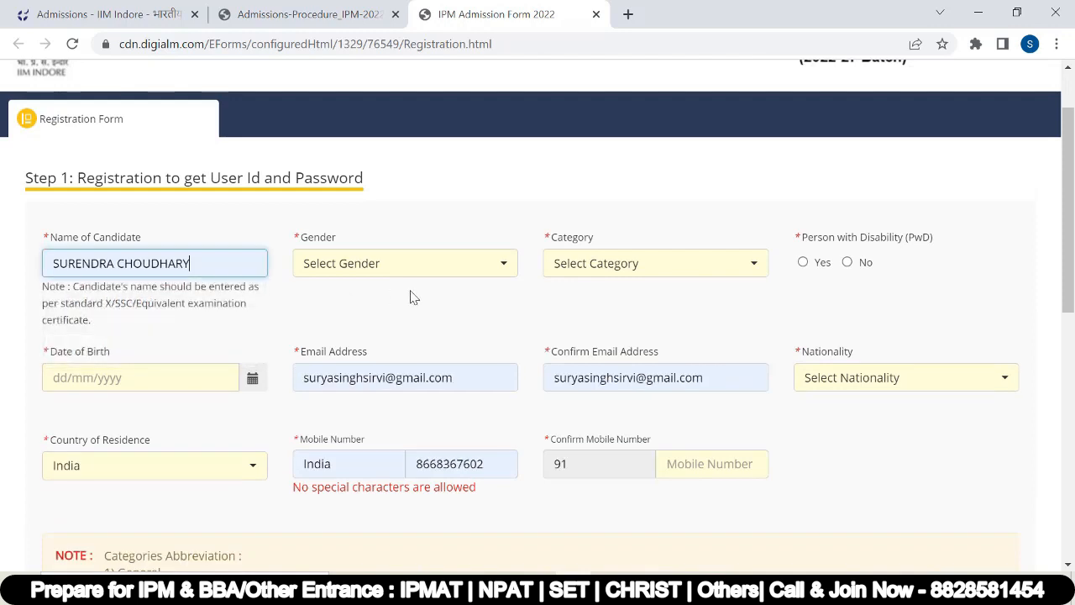
pyautogui.click(409, 269)
pyautogui.click(382, 325)
pyautogui.click(648, 269)
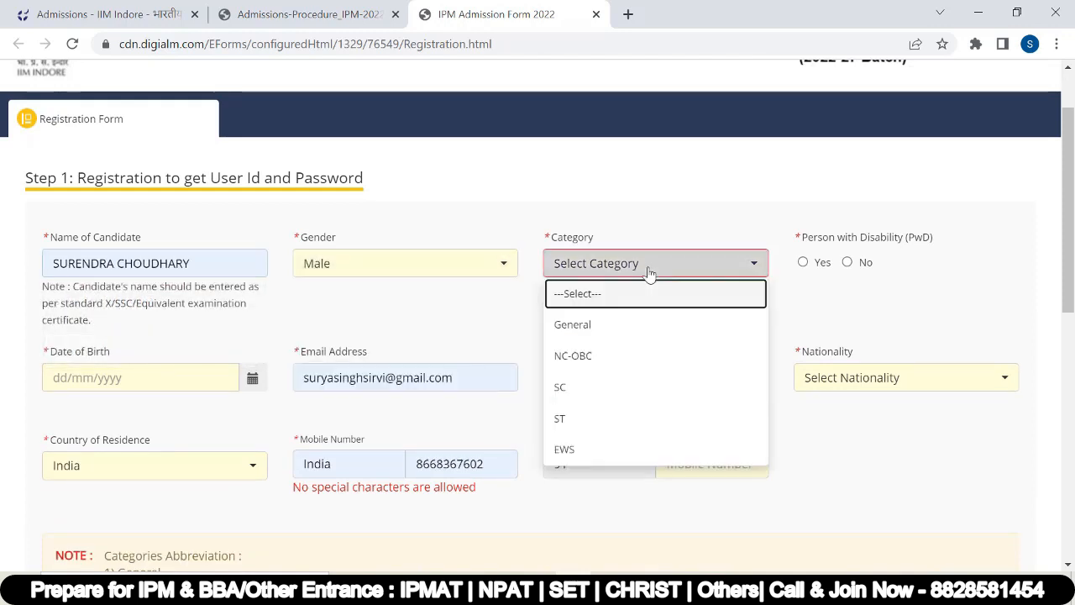
pyautogui.click(637, 327)
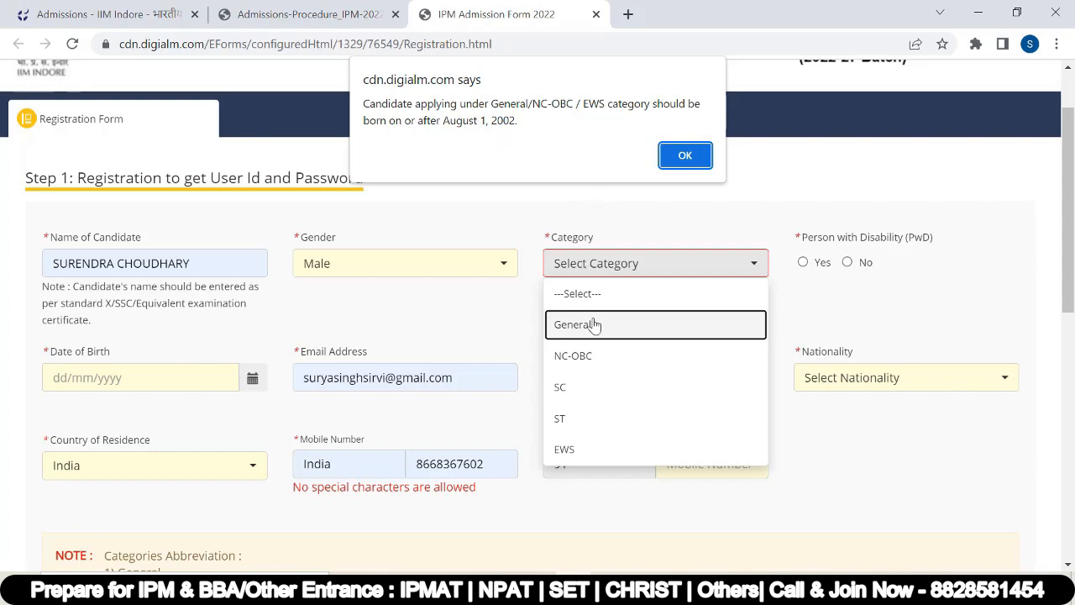
pyautogui.click(686, 158)
pyautogui.click(607, 263)
pyautogui.click(599, 333)
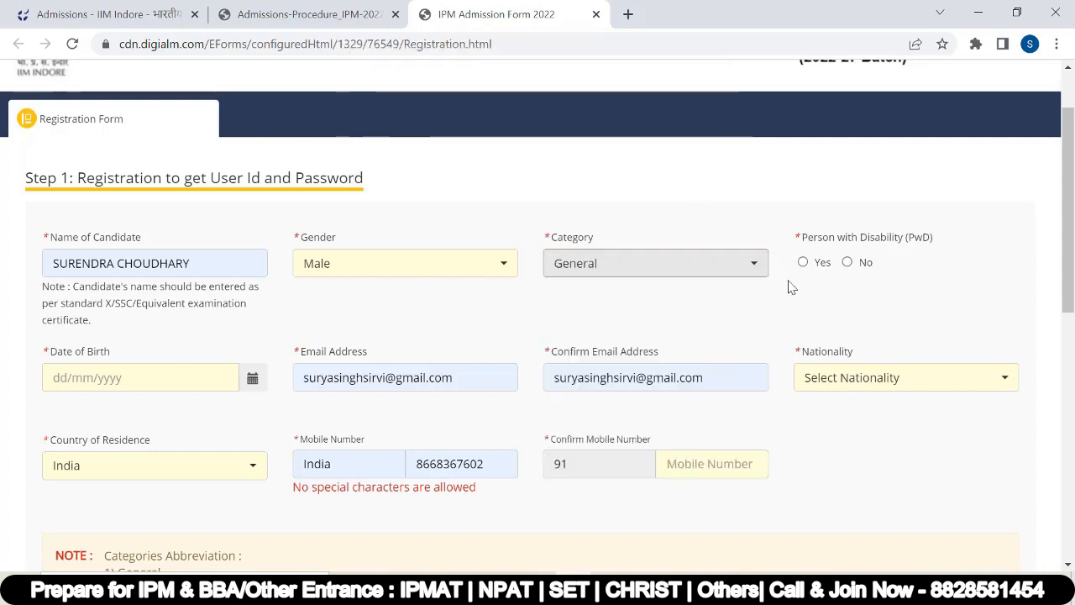
pyautogui.click(848, 263)
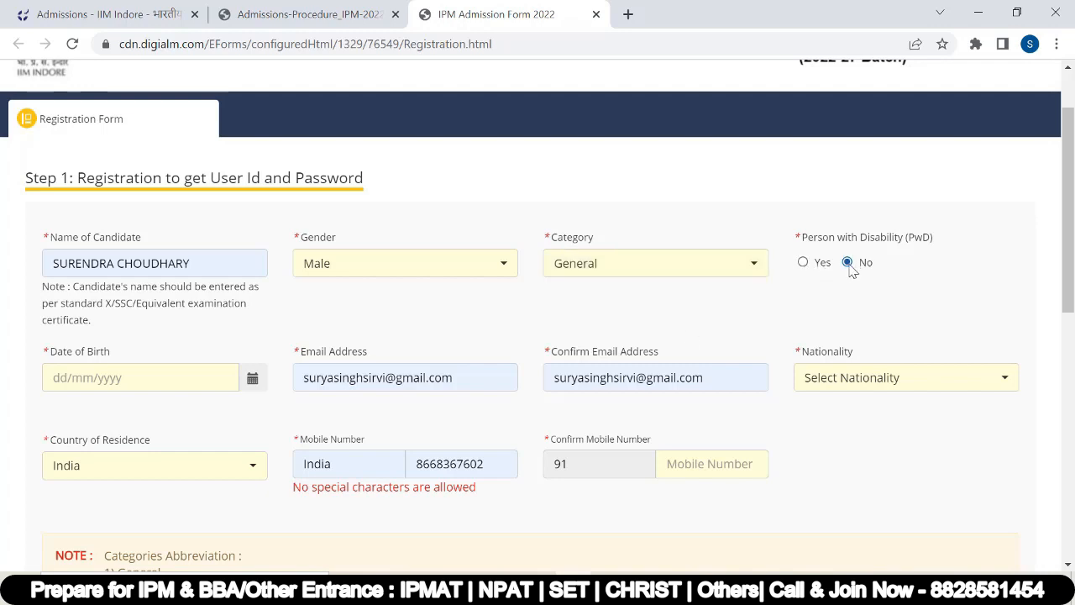
pyautogui.click(254, 383)
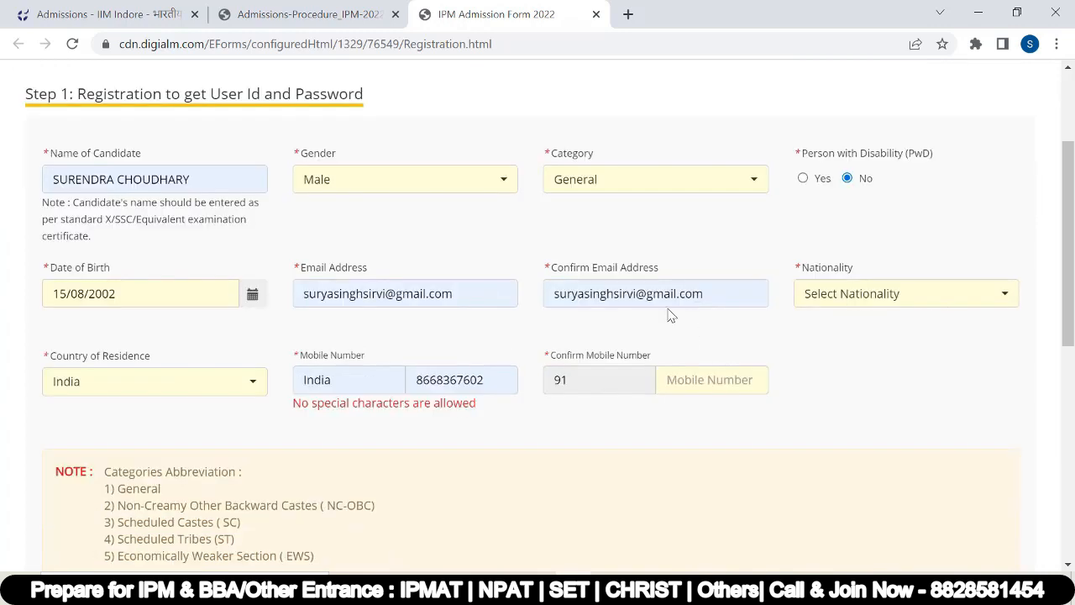
pyautogui.click(880, 295)
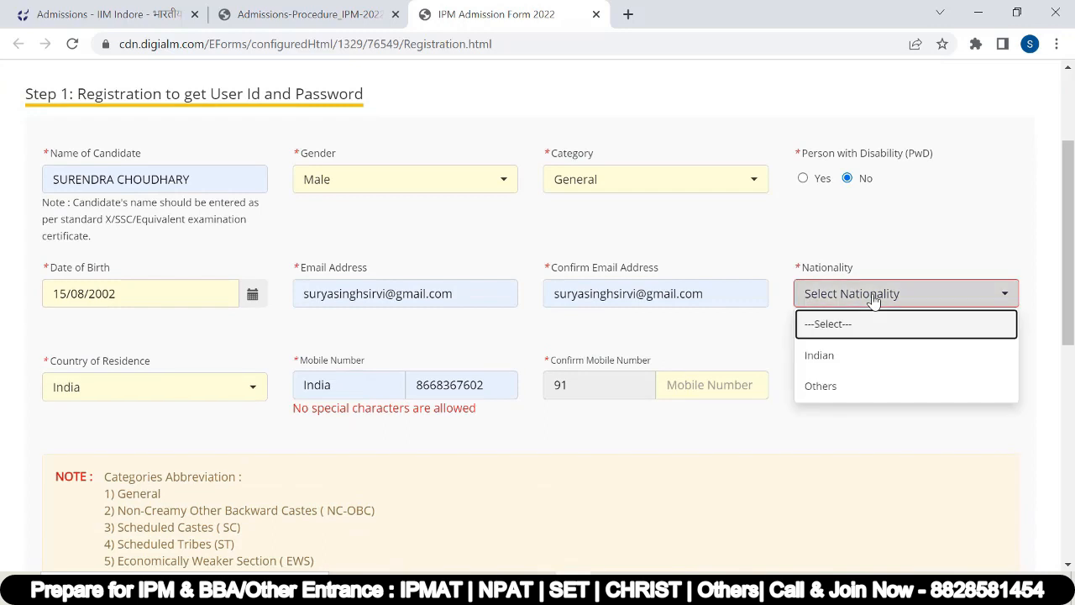
pyautogui.click(840, 355)
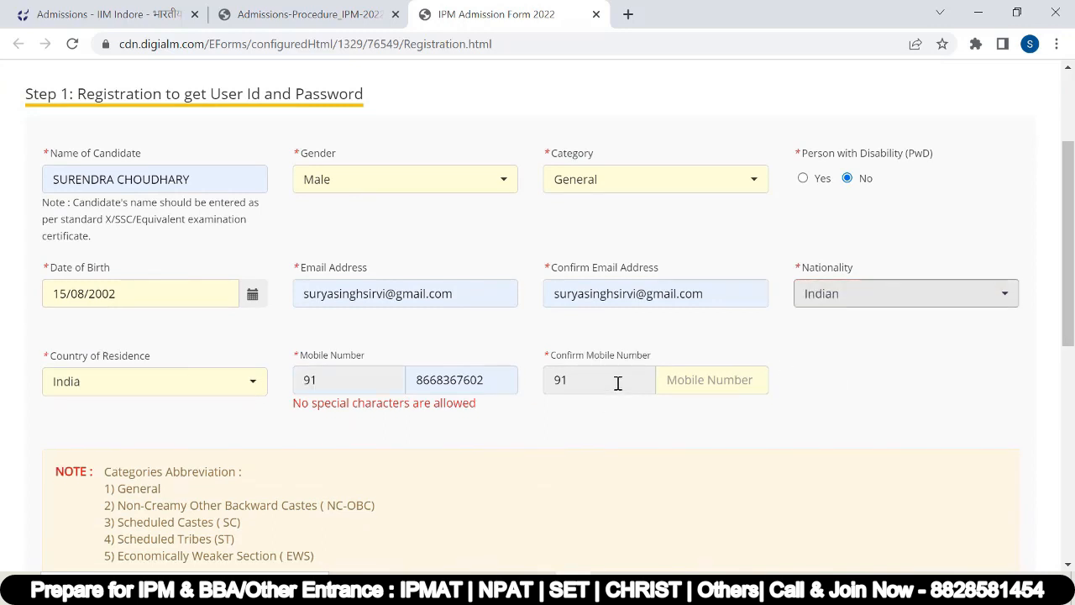
# Step: Fix the confirm-mobile country code, enter the captcha, agree to the declaration and submit
pyautogui.moveTo(601, 380); pyautogui.dragTo(552, 379)
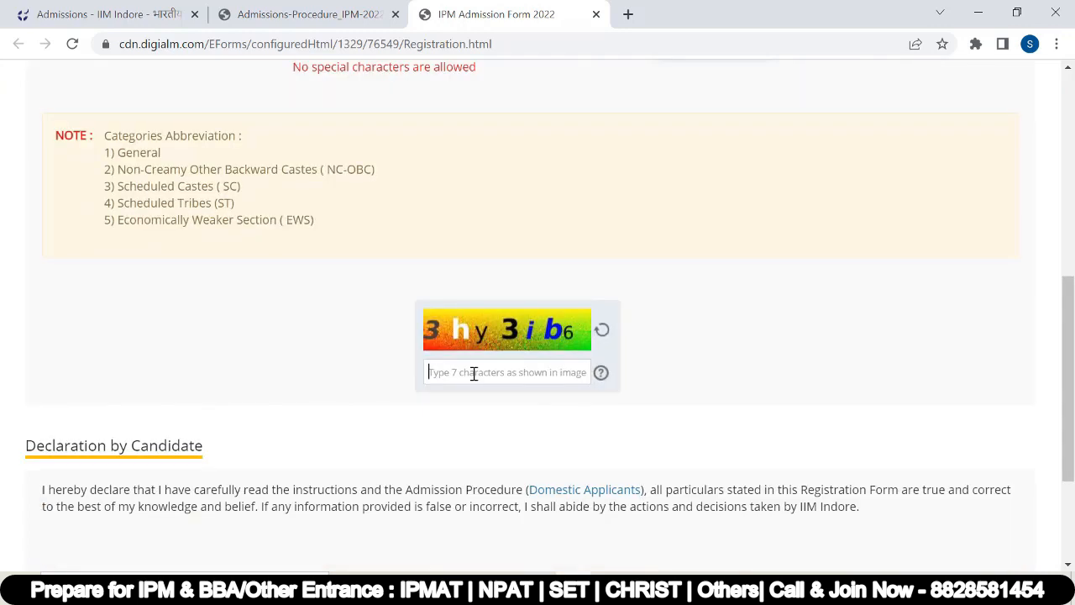
pyautogui.click(473, 372)
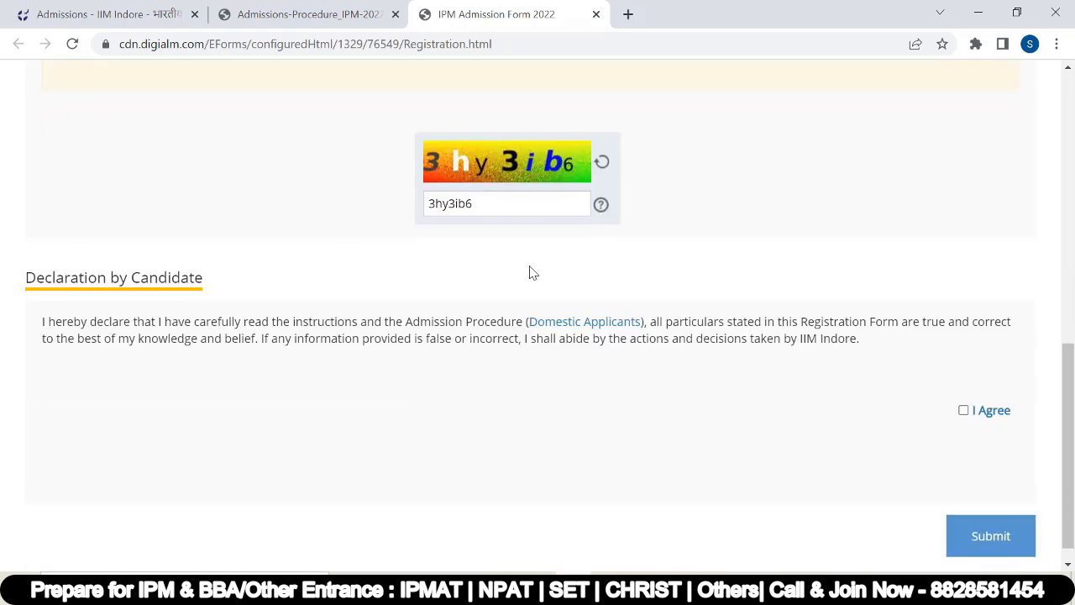
pyautogui.click(964, 410)
pyautogui.scroll(-1, 945, 454)
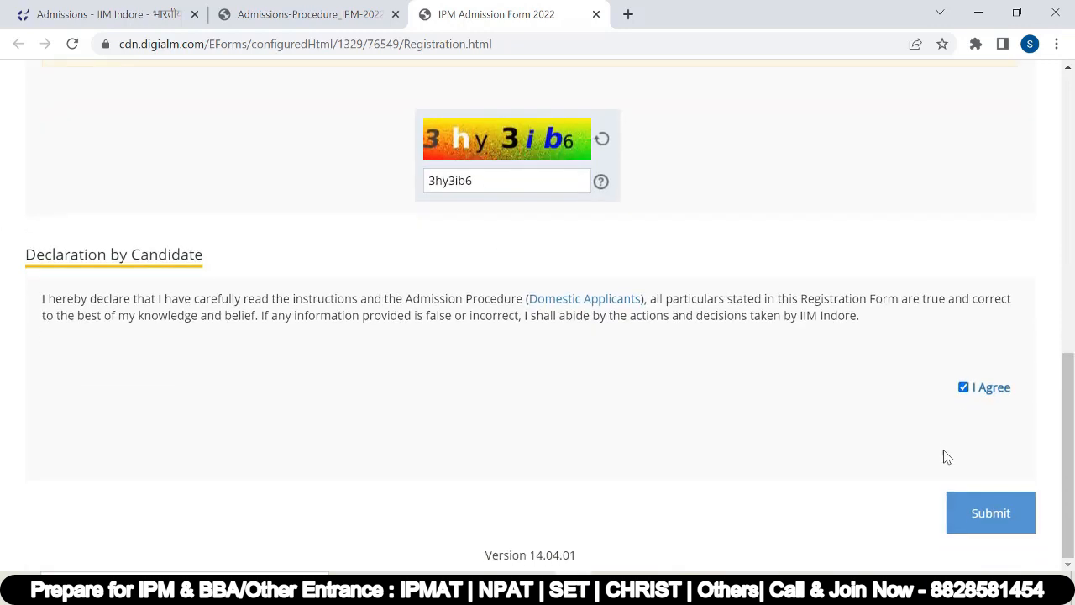
pyautogui.click(985, 512)
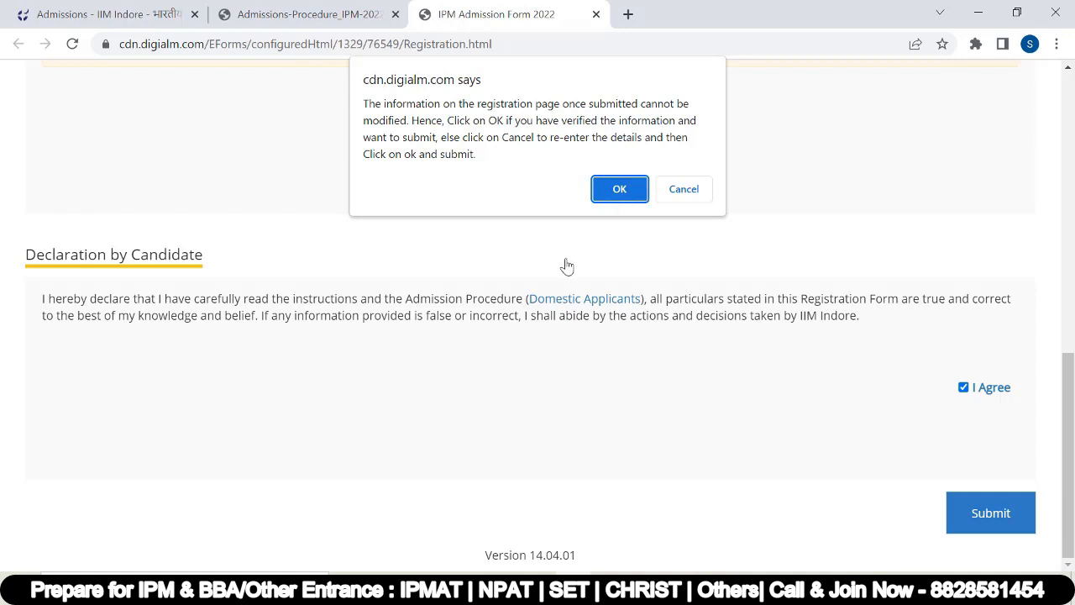
# Step: Confirm the registration details as final and select the newly assigned application number
pyautogui.click(619, 188)
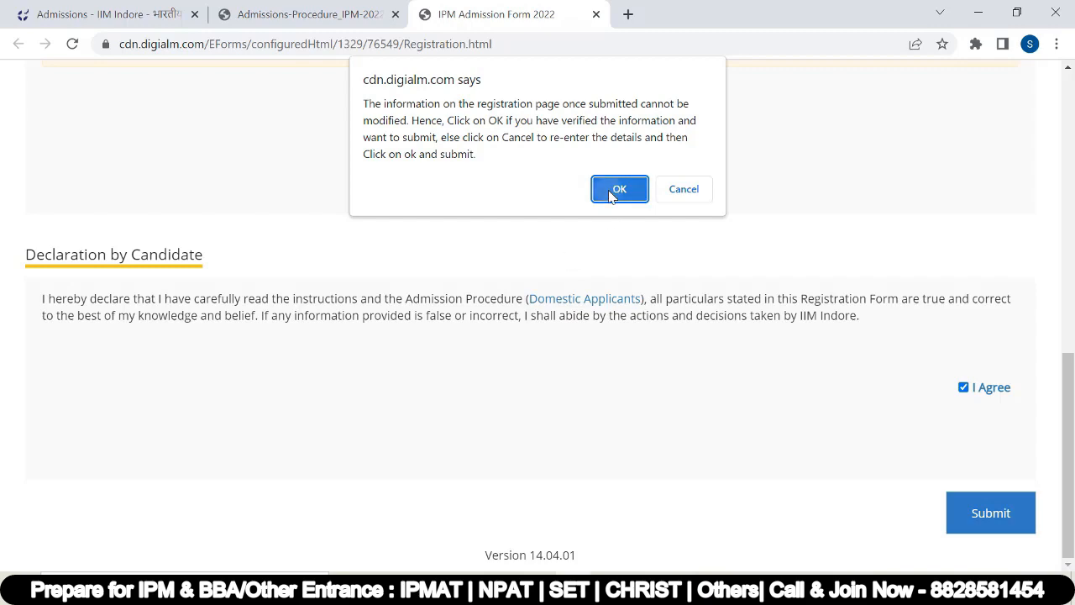
pyautogui.scroll(-1, 373, 187)
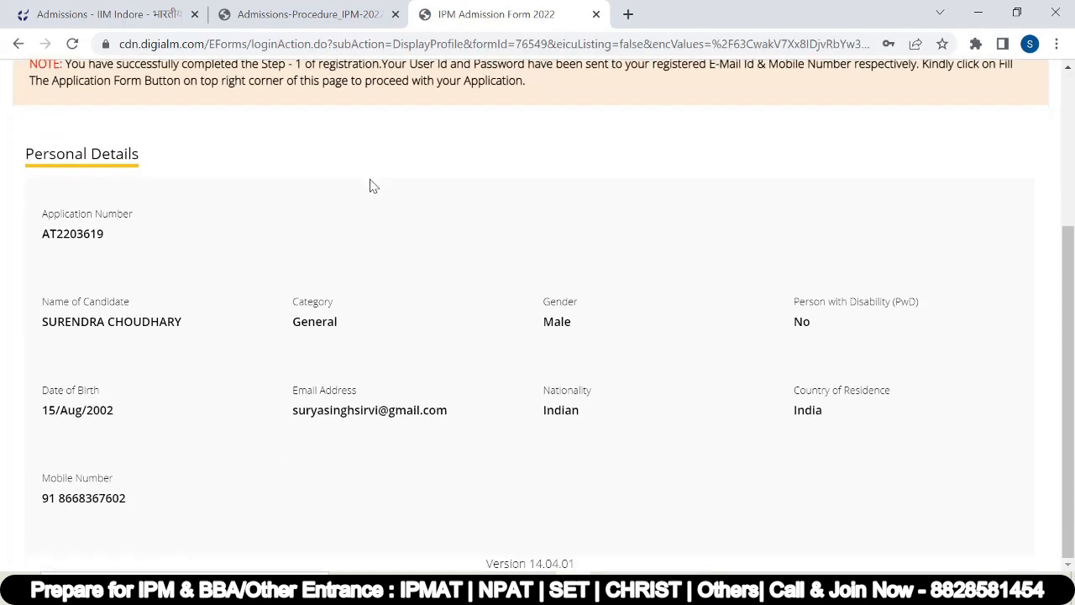
pyautogui.doubleClick(69, 237)
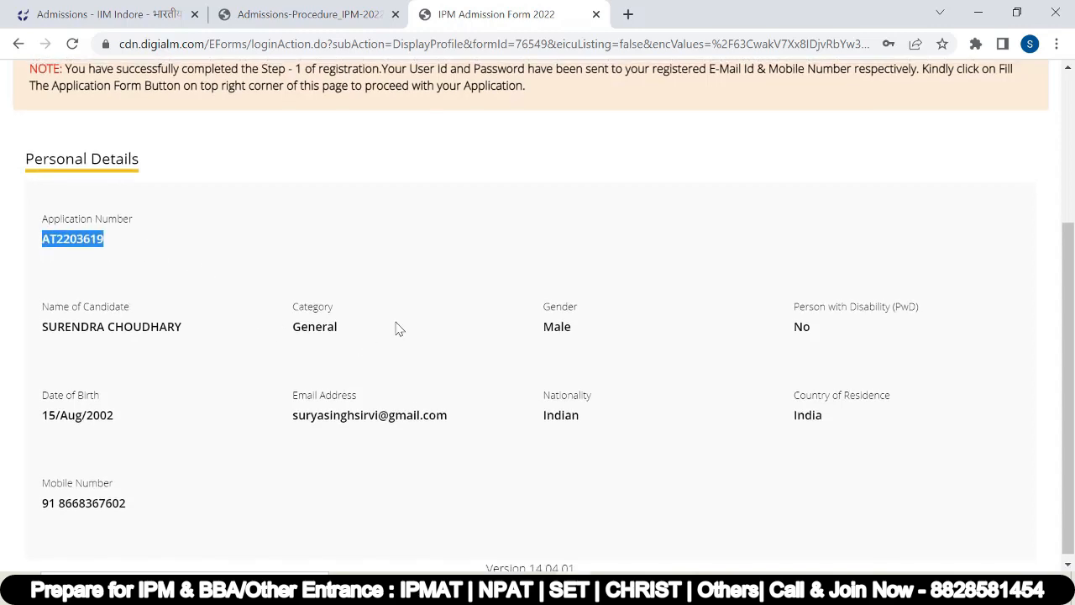
pyautogui.scroll(3, 230, 334)
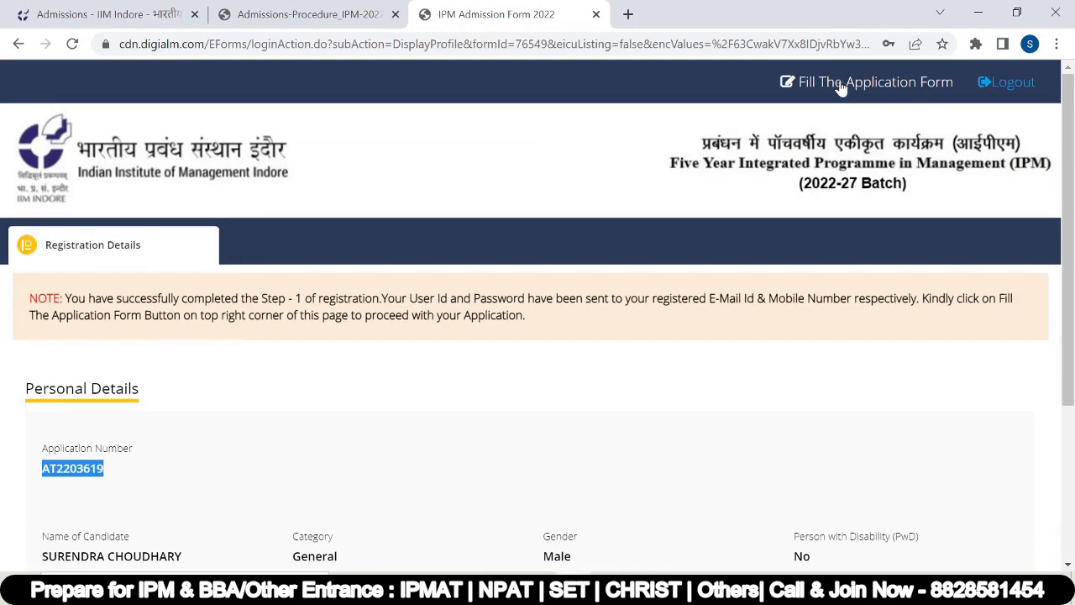
# Step: Open the full application form and enter the father's and mother's names
pyautogui.click(838, 84)
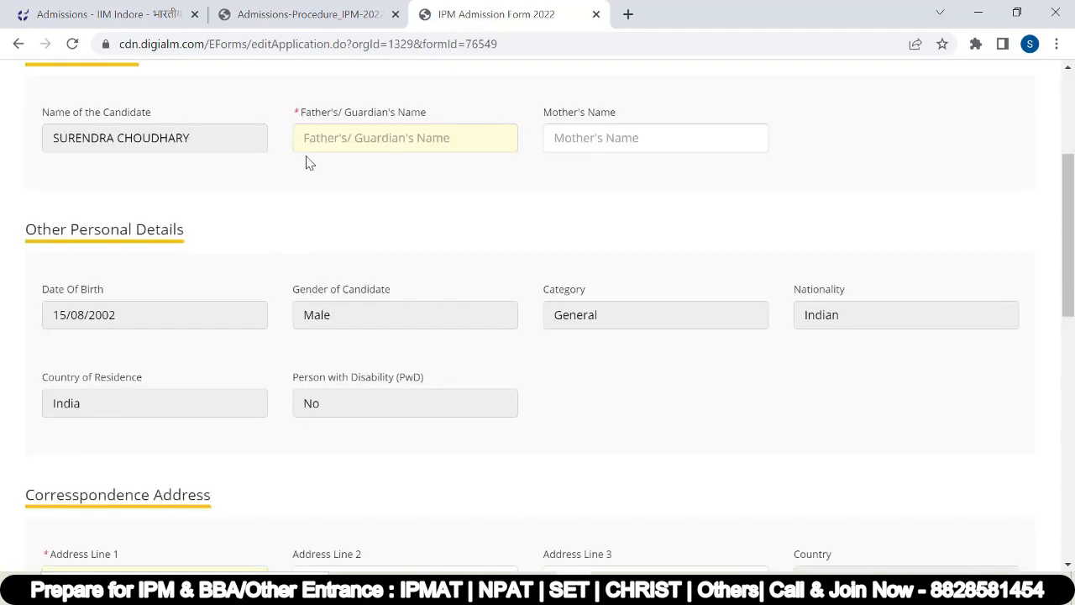
pyautogui.scroll(1, 320, 252)
pyautogui.click(340, 224)
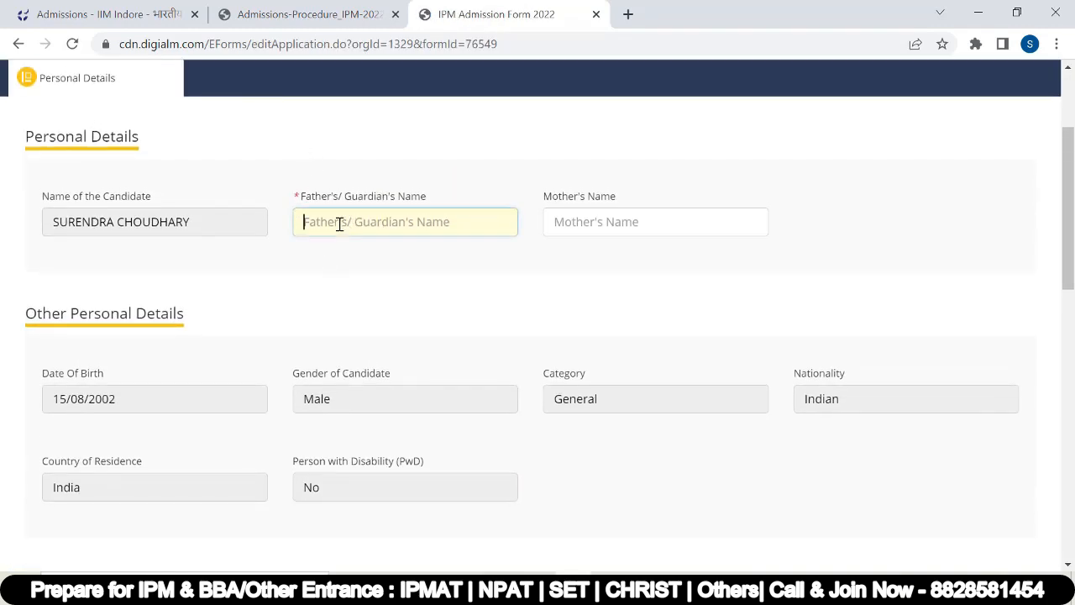
pyautogui.write('BhuraramO')
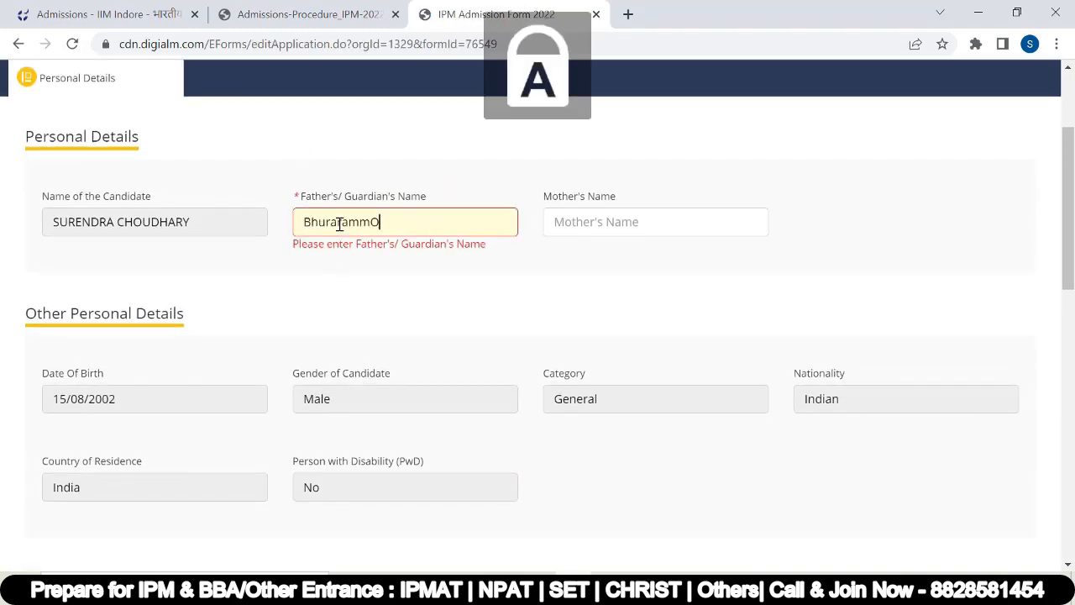
pyautogui.press('BackSpace')
pyautogui.press('Tab')
pyautogui.write('Mohini')
# Step: Autofill Address Line 1 and pick the state and city from their dropdowns
pyautogui.scroll(-1, 411, 346)
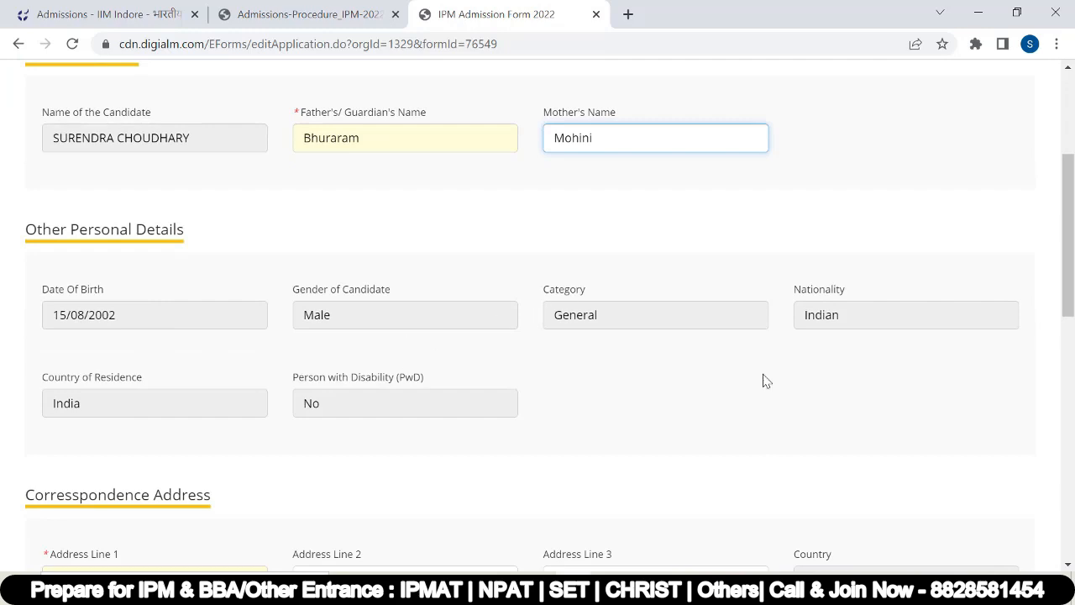
pyautogui.scroll(-4, 420, 337)
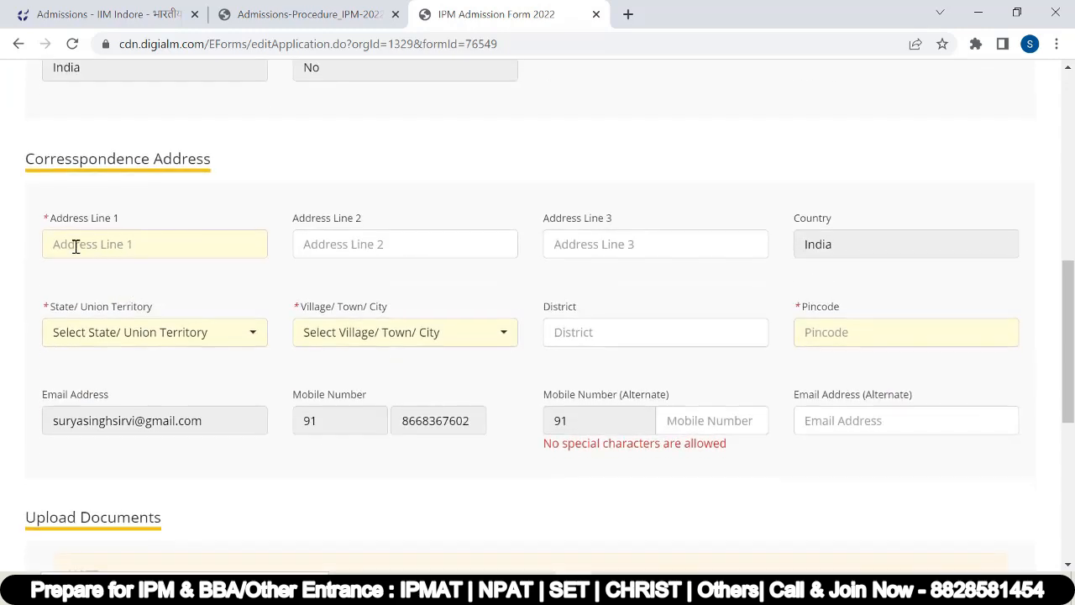
pyautogui.click(88, 244)
pyautogui.click(96, 294)
pyautogui.click(185, 332)
pyautogui.click(412, 343)
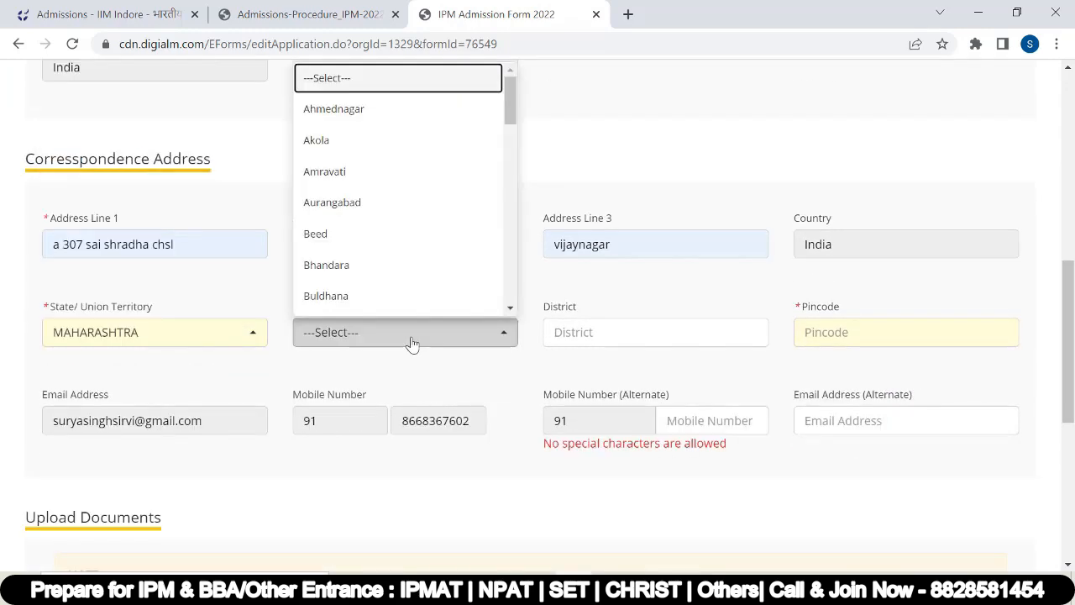
pyautogui.press('Down')
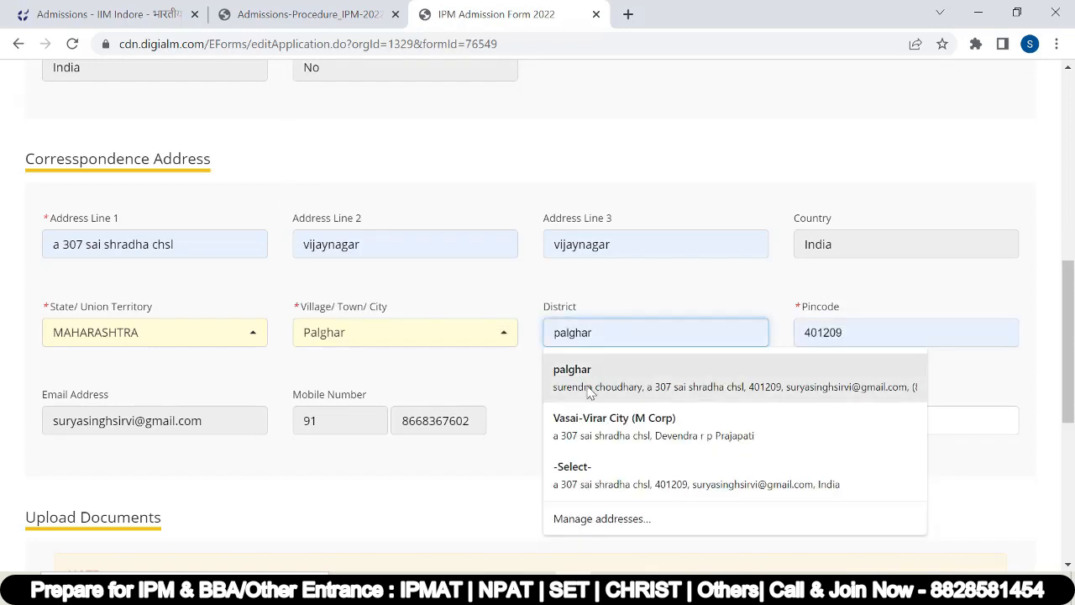
pyautogui.press('Escape')
pyautogui.scroll(-1, 130, 472)
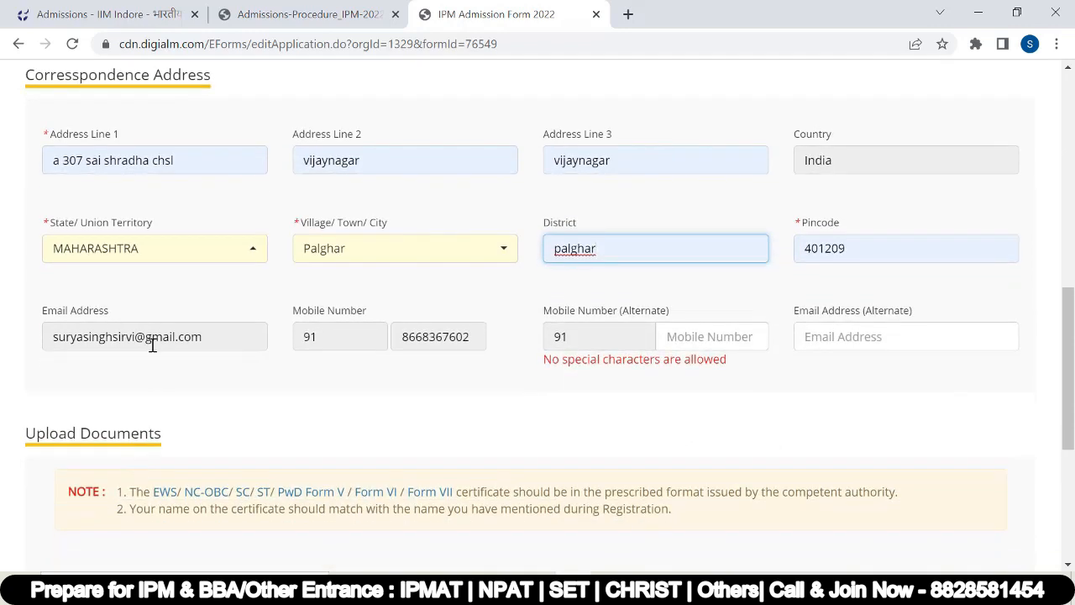
# Step: Enter the alternate mobile number and alternate e-mail address
pyautogui.click(687, 339)
pyautogui.click(829, 335)
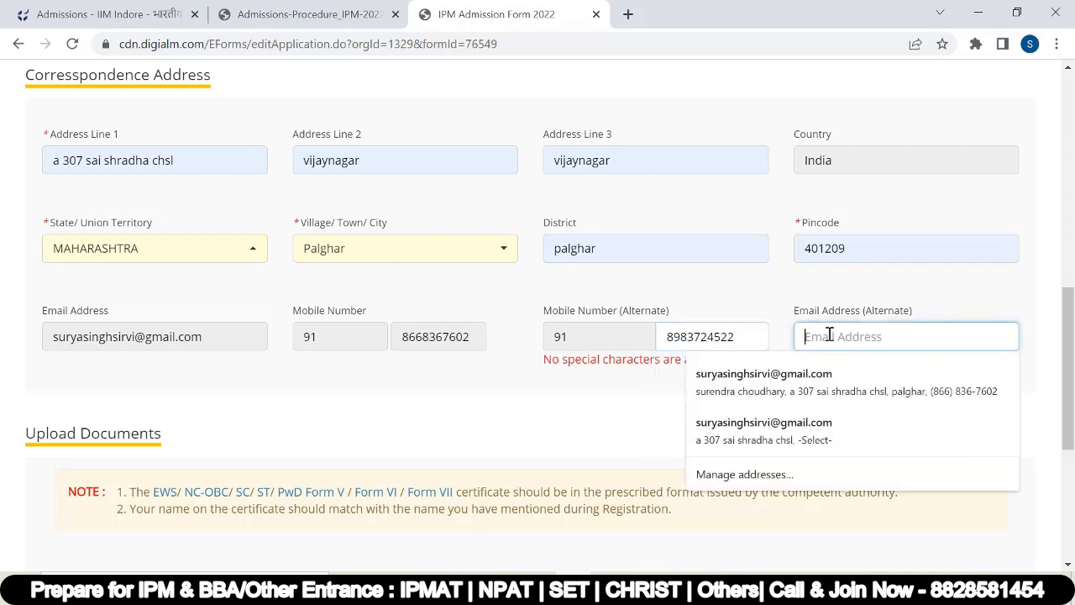
pyautogui.scroll(-3, 224, 320)
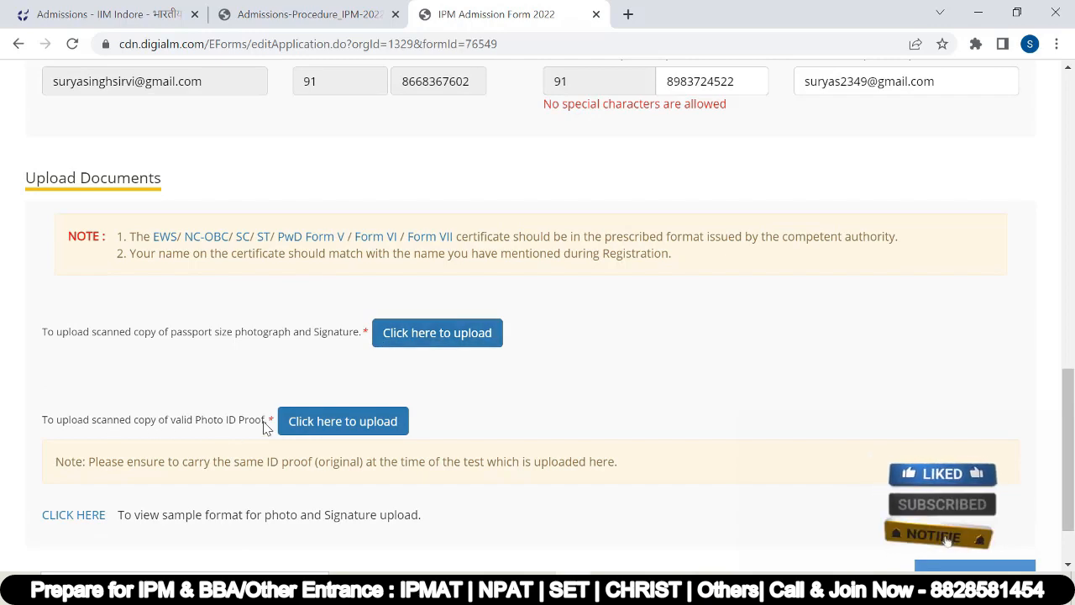
# Step: Check the uploaded photograph and signature images and close the upload window
pyautogui.scroll(-1, 332, 414)
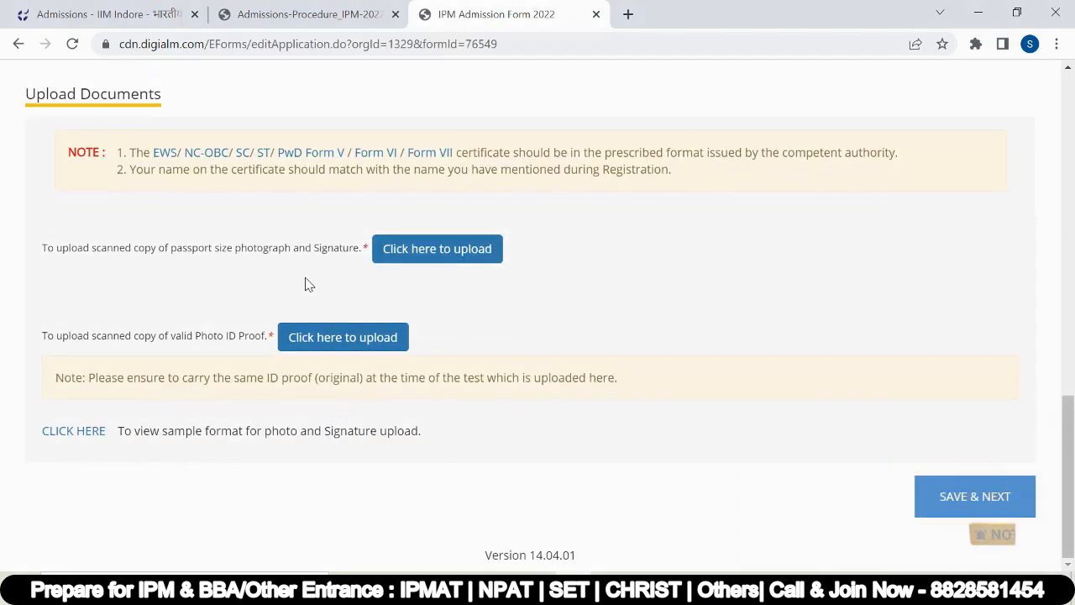
pyautogui.click(415, 249)
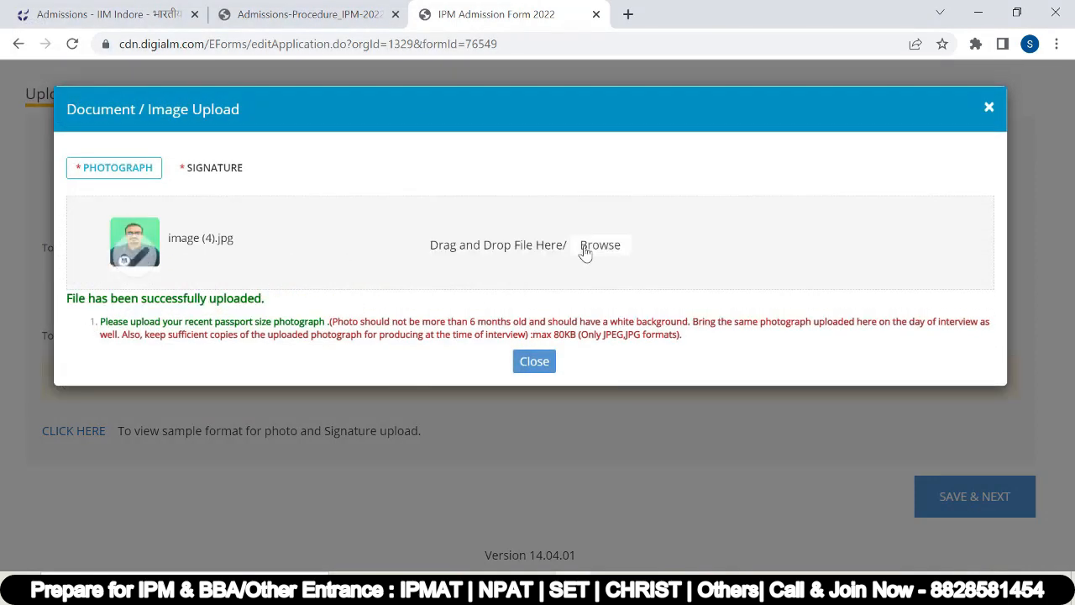
pyautogui.click(221, 170)
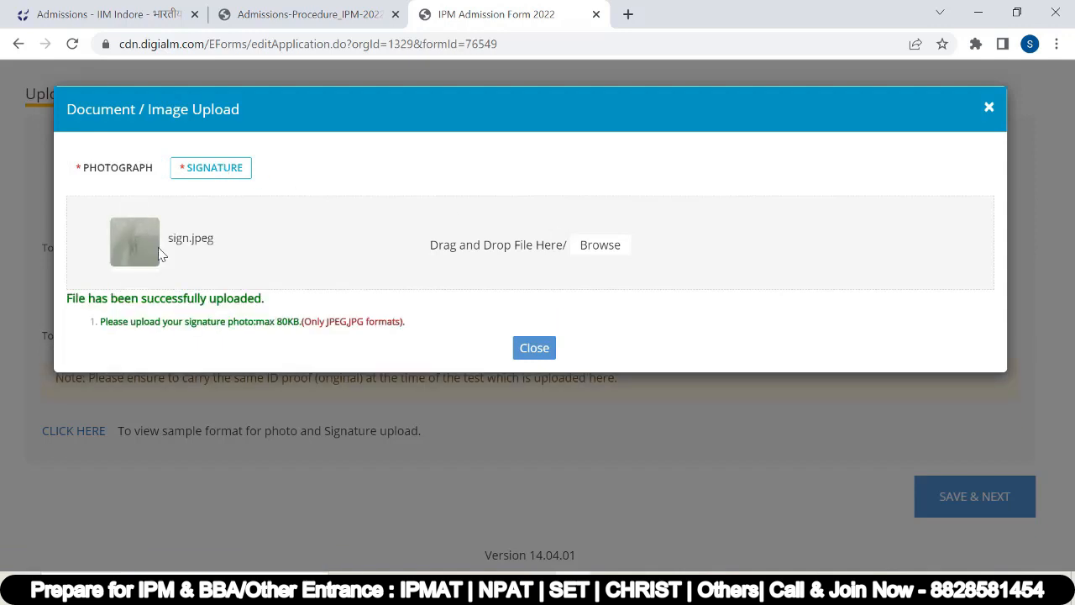
pyautogui.click(543, 351)
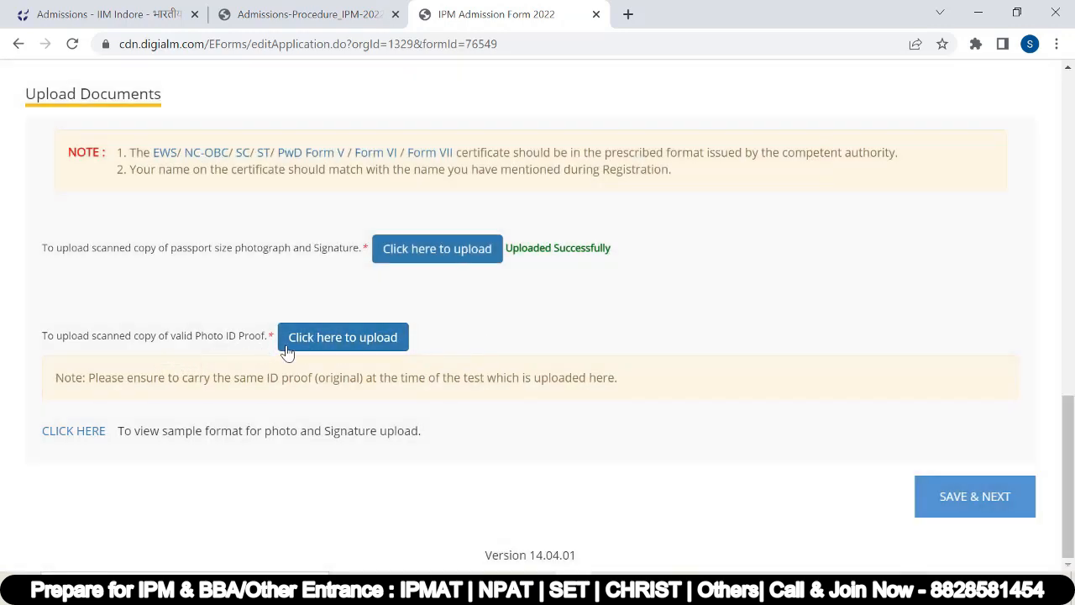
# Step: Upload adhar.jpeg as the photo ID proof and close the upload window
pyautogui.click(329, 339)
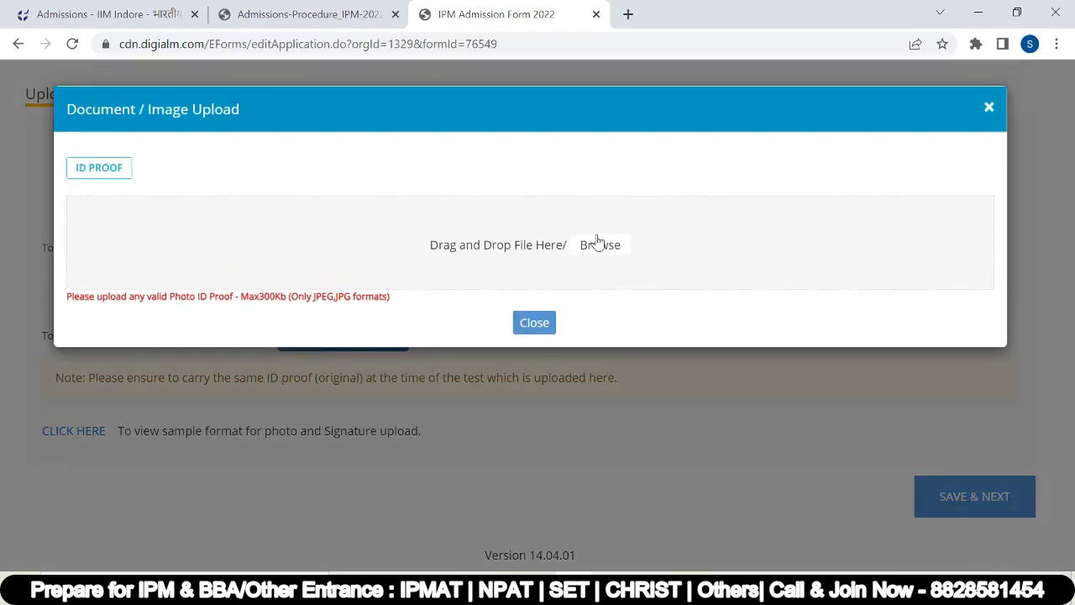
pyautogui.click(598, 245)
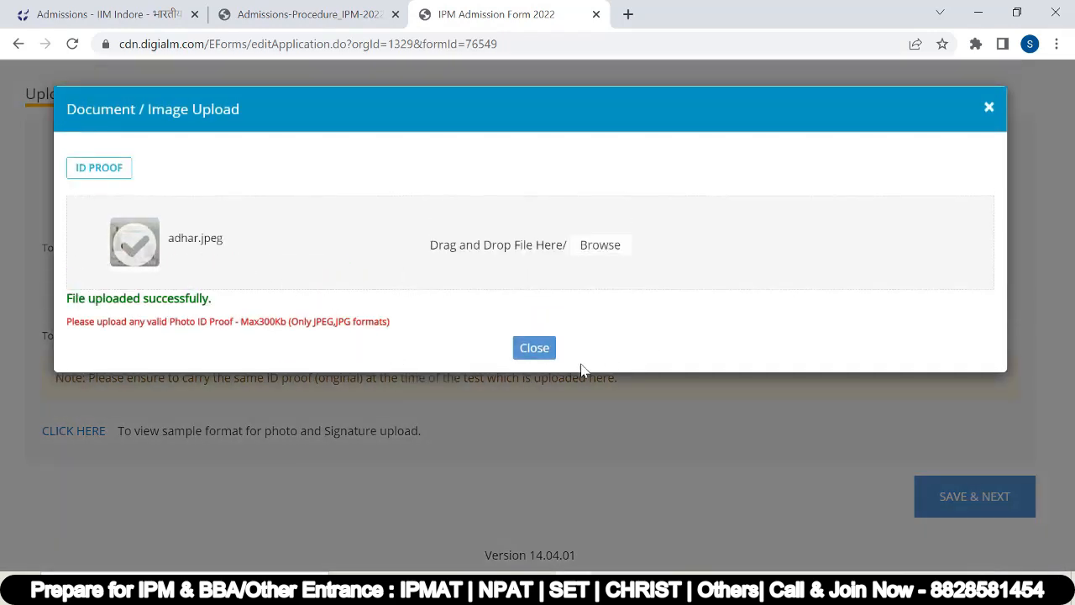
pyautogui.click(535, 347)
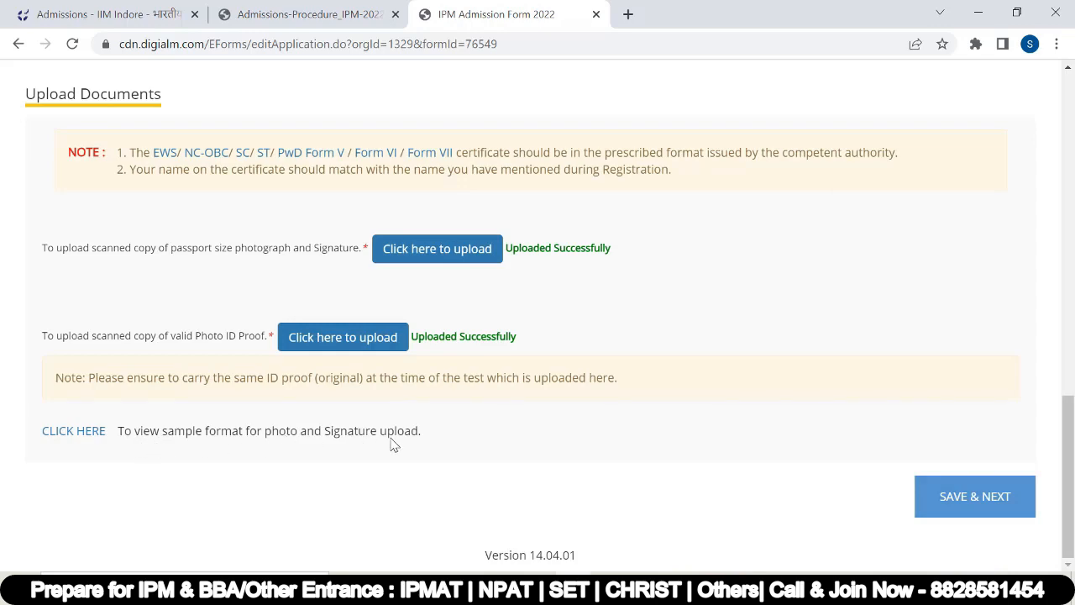
pyautogui.scroll(3, 79, 445)
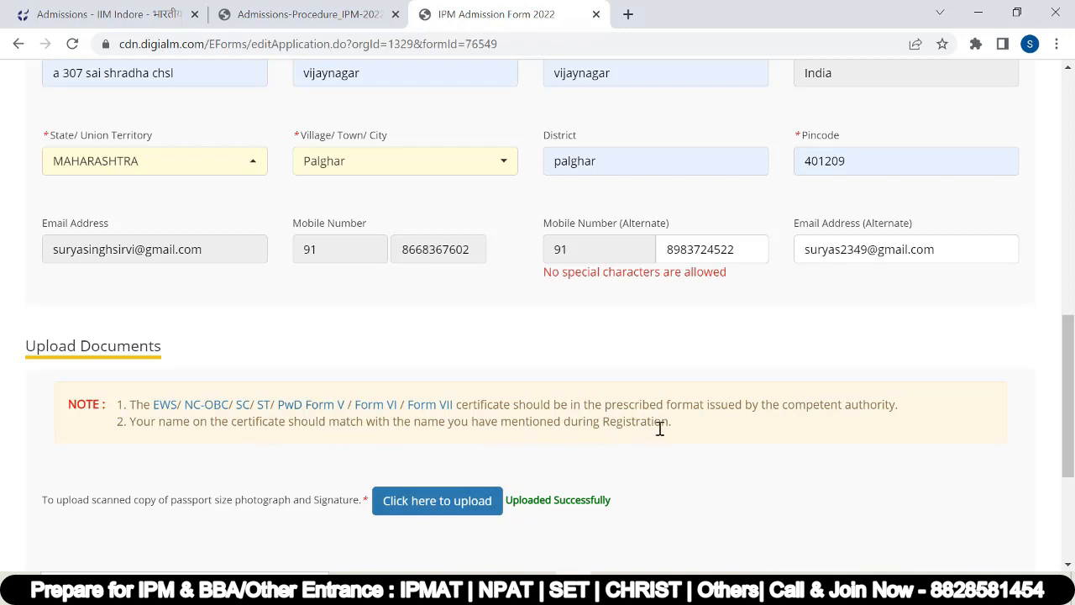
pyautogui.moveTo(130, 401); pyautogui.dragTo(681, 428)
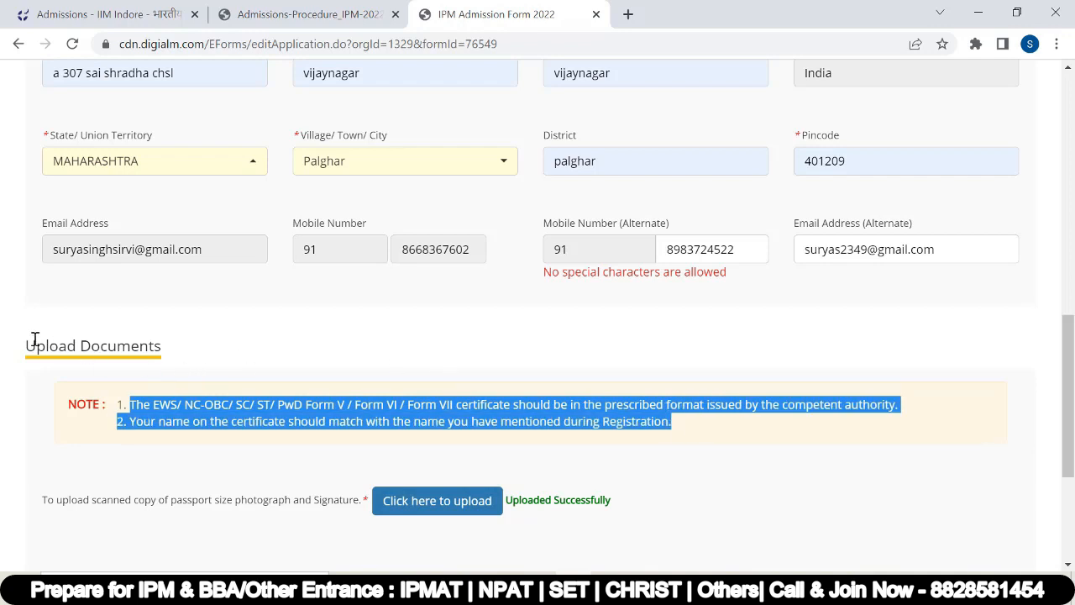
pyautogui.moveTo(12, 361); pyautogui.dragTo(175, 371)
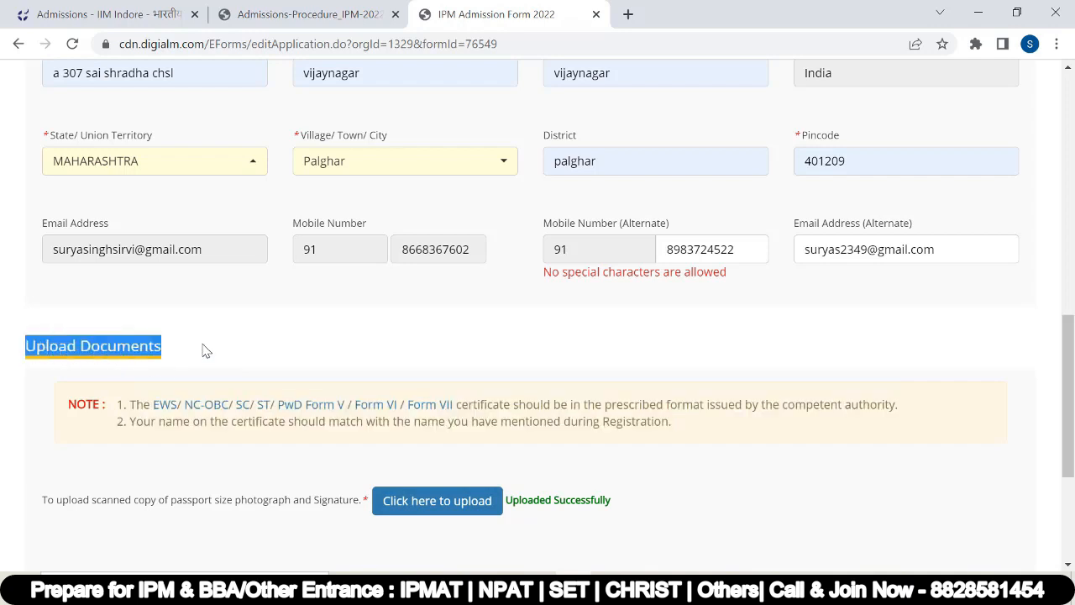
pyautogui.click(206, 351)
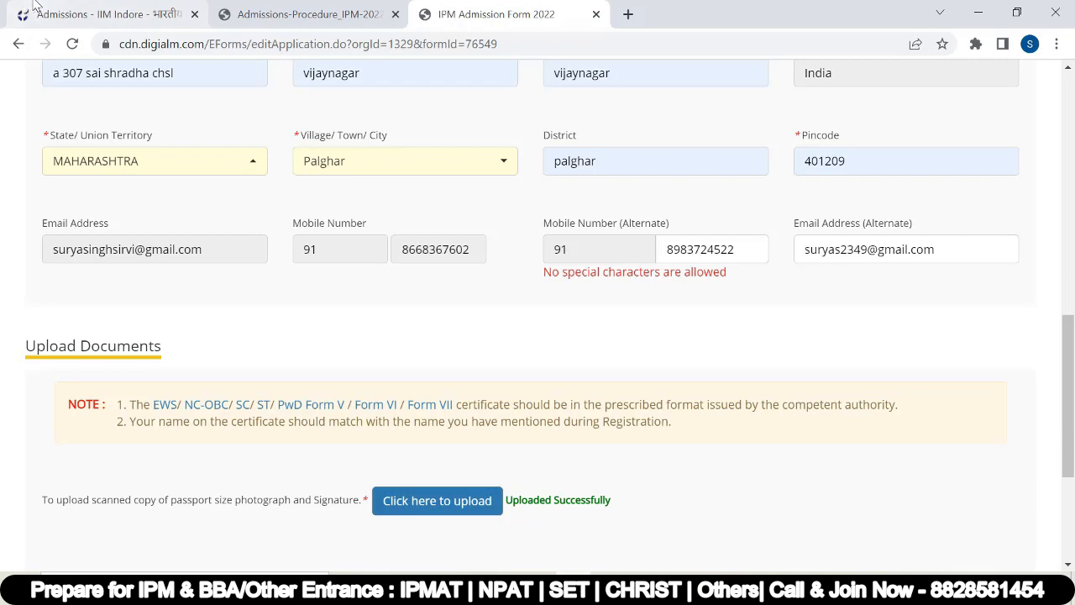
pyautogui.scroll(-3, 625, 420)
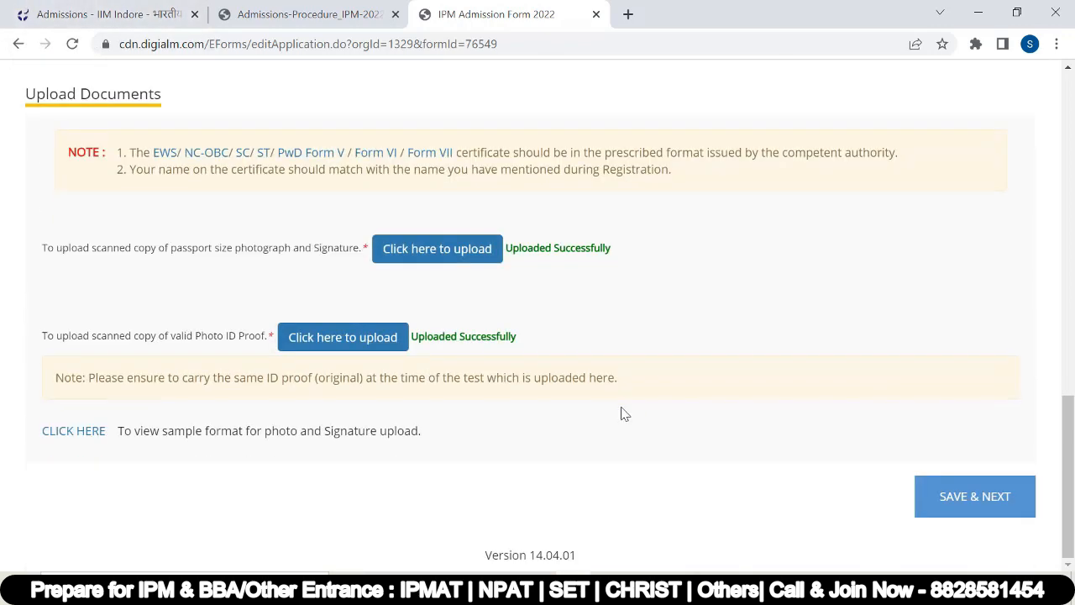
# Step: Save the personal details and set the Standard X year of completion to 2020
pyautogui.click(954, 498)
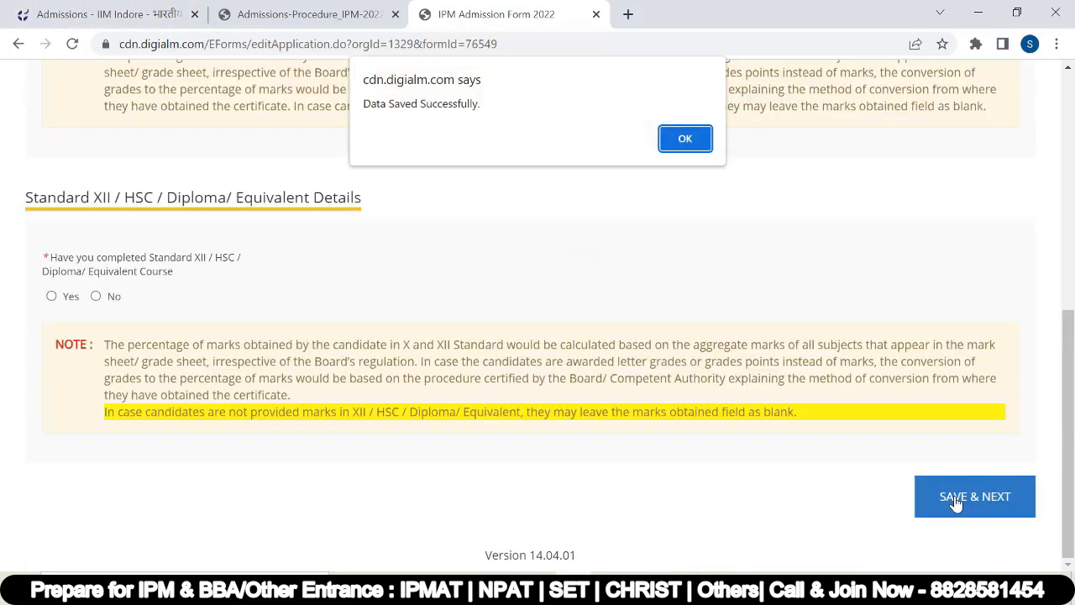
pyautogui.click(686, 140)
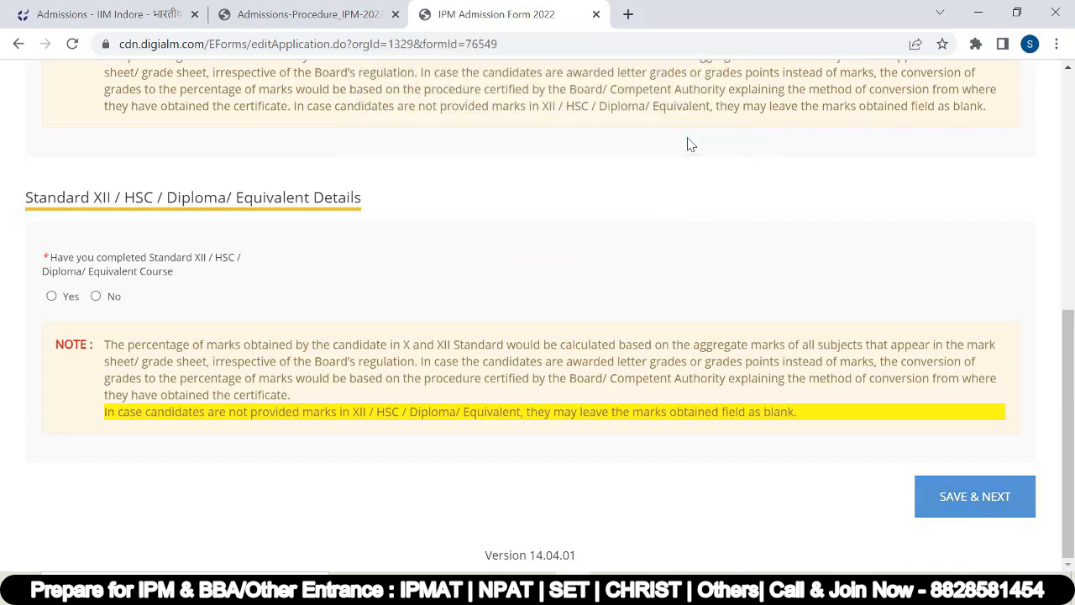
pyautogui.scroll(15, 452, 196)
pyautogui.click(113, 390)
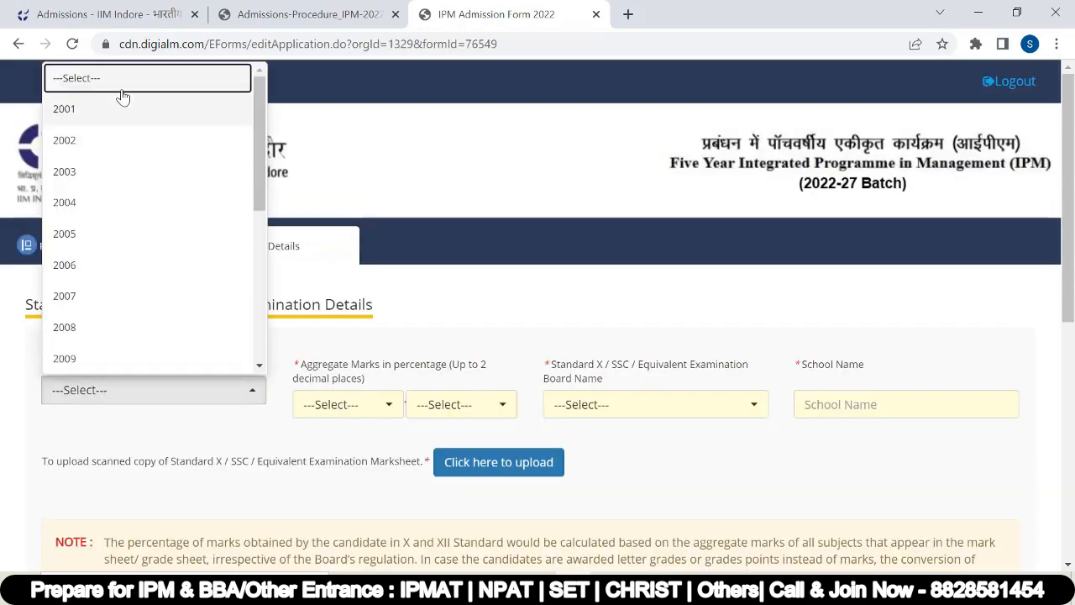
pyautogui.click(103, 296)
pyautogui.write('2020')
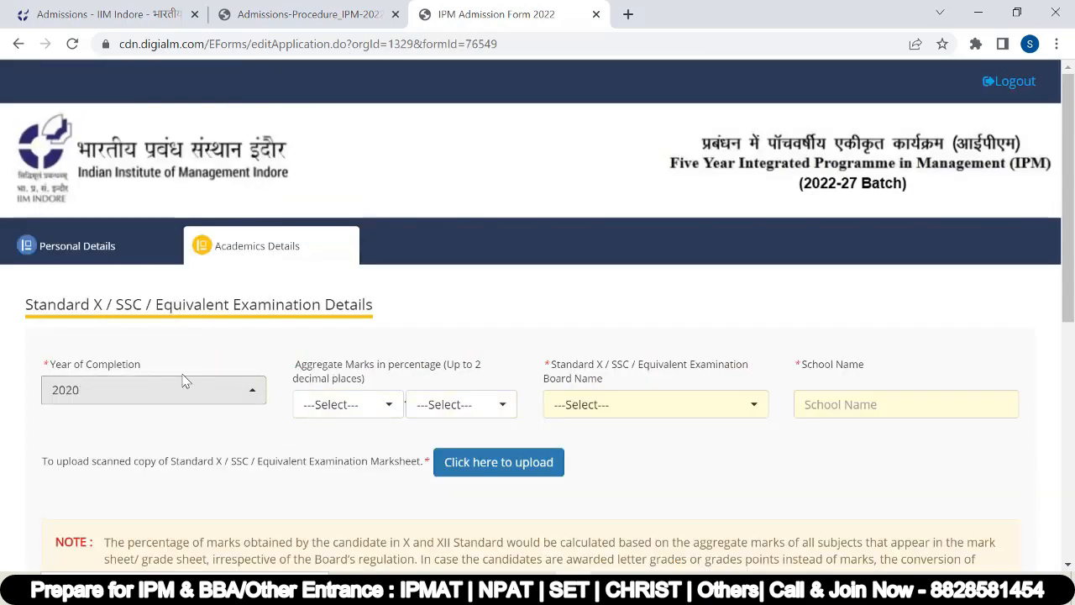
# Step: Enter Standard X marks 90.00%, Maharashtra State Board, school Godawari, and upload the marksheet
pyautogui.click(383, 412)
pyautogui.scroll(-5, 330, 225)
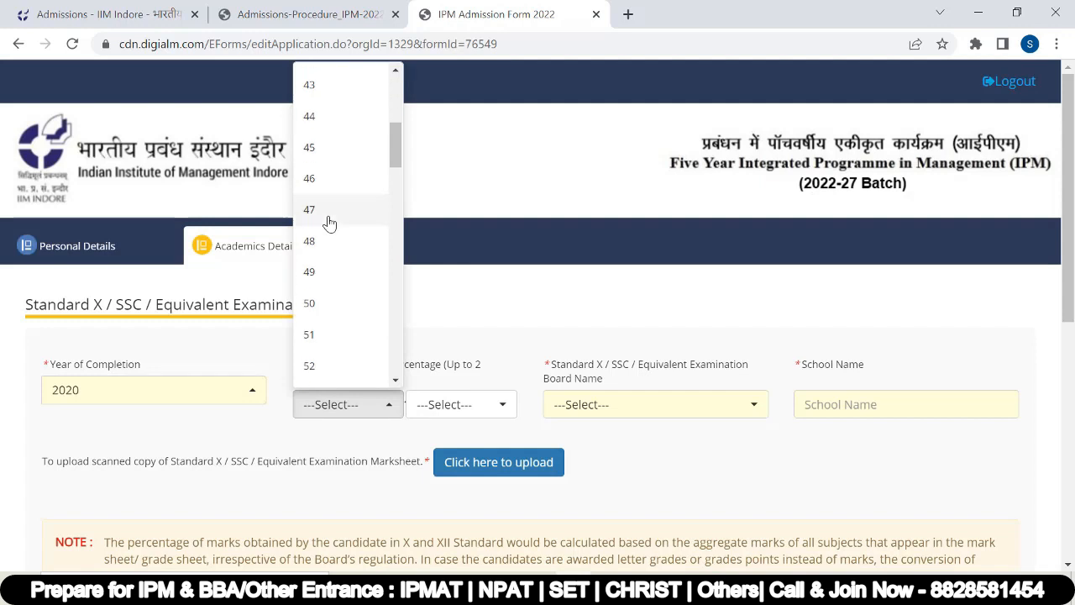
pyautogui.scroll(-10, 331, 235)
pyautogui.click(331, 247)
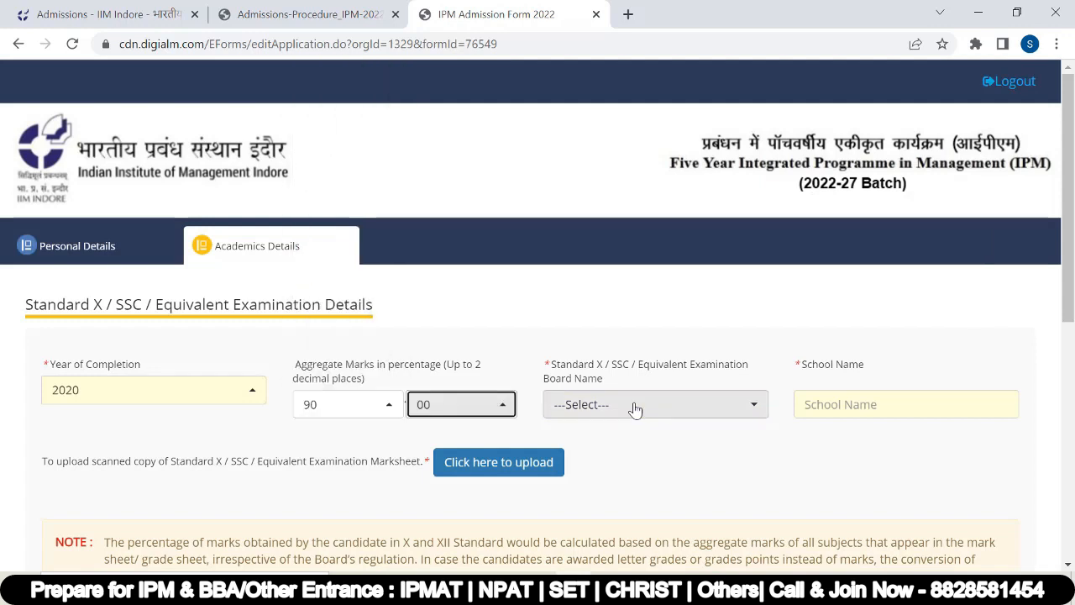
pyautogui.click(646, 407)
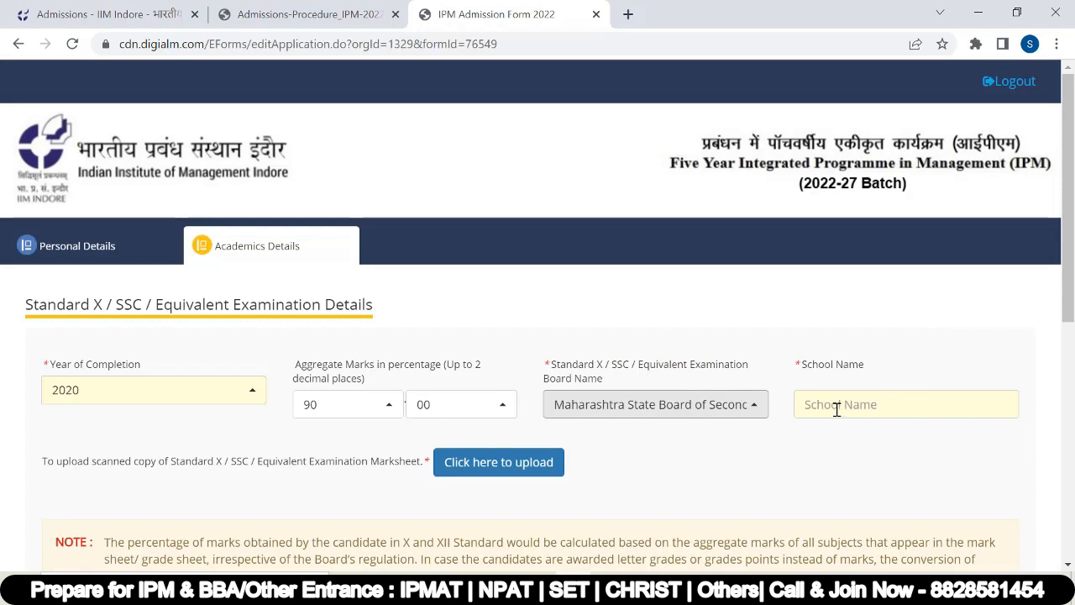
pyautogui.click(836, 407)
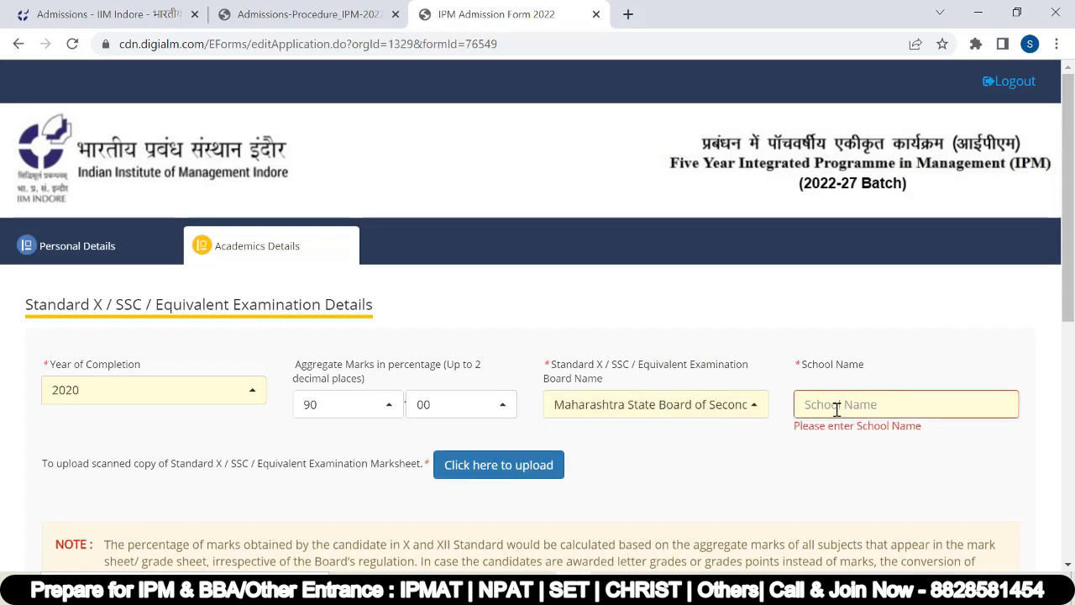
pyautogui.write('Godawari')
pyautogui.scroll(-1, 143, 428)
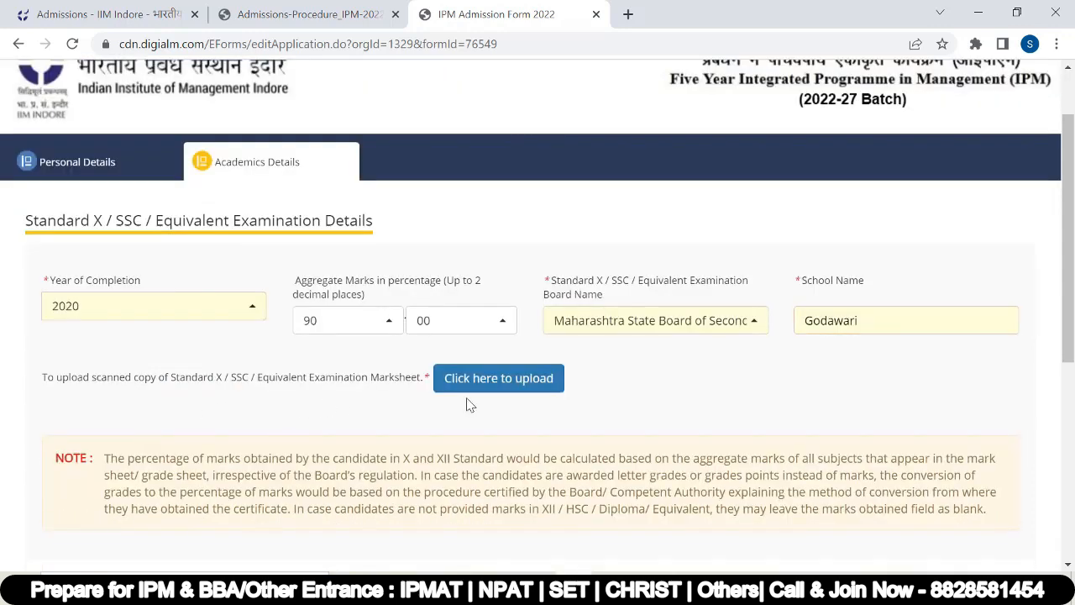
pyautogui.click(482, 385)
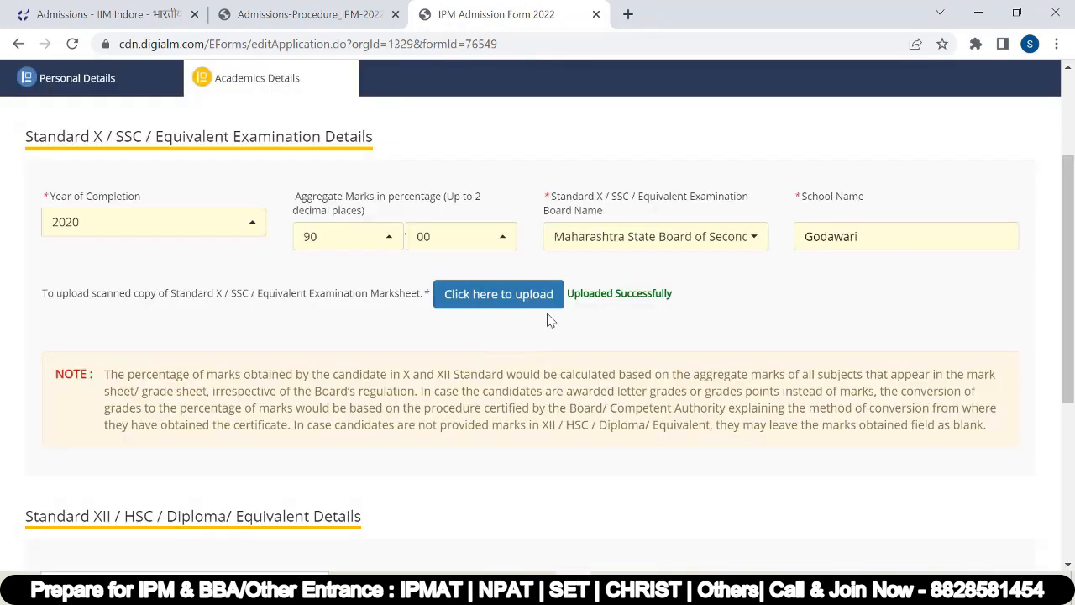
pyautogui.scroll(-4, 580, 305)
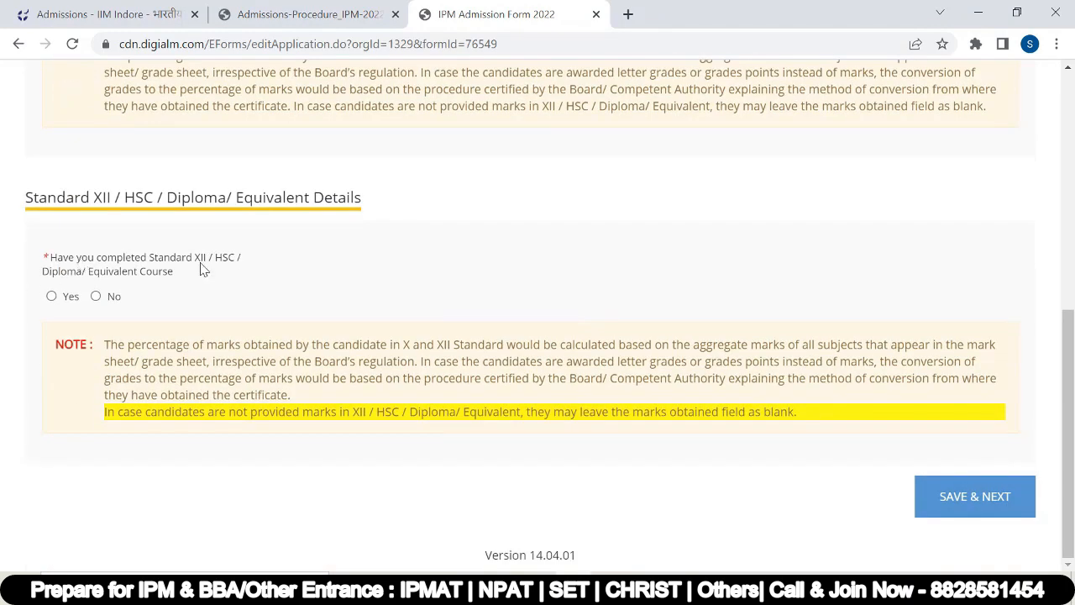
# Step: Mark Standard XII as not yet completed with course type XII / Equivalent
pyautogui.click(51, 297)
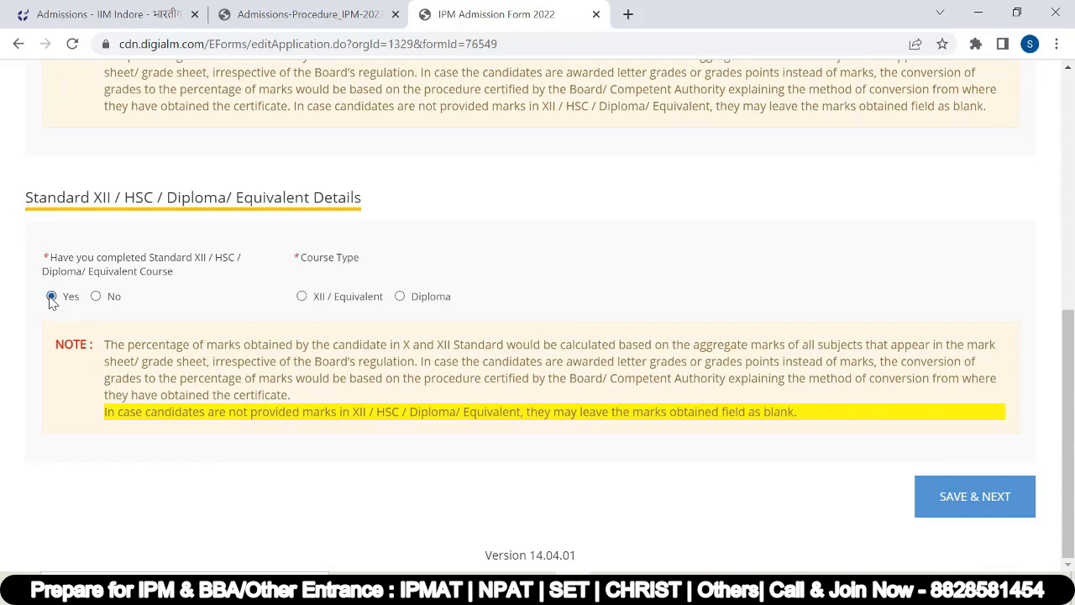
pyautogui.click(301, 297)
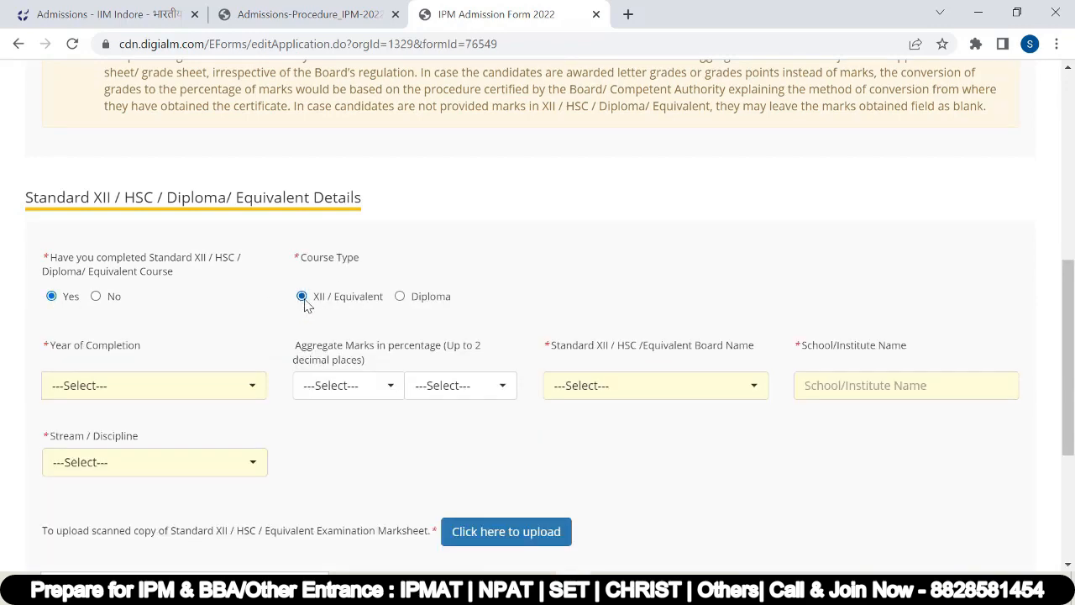
pyautogui.scroll(-1, 367, 320)
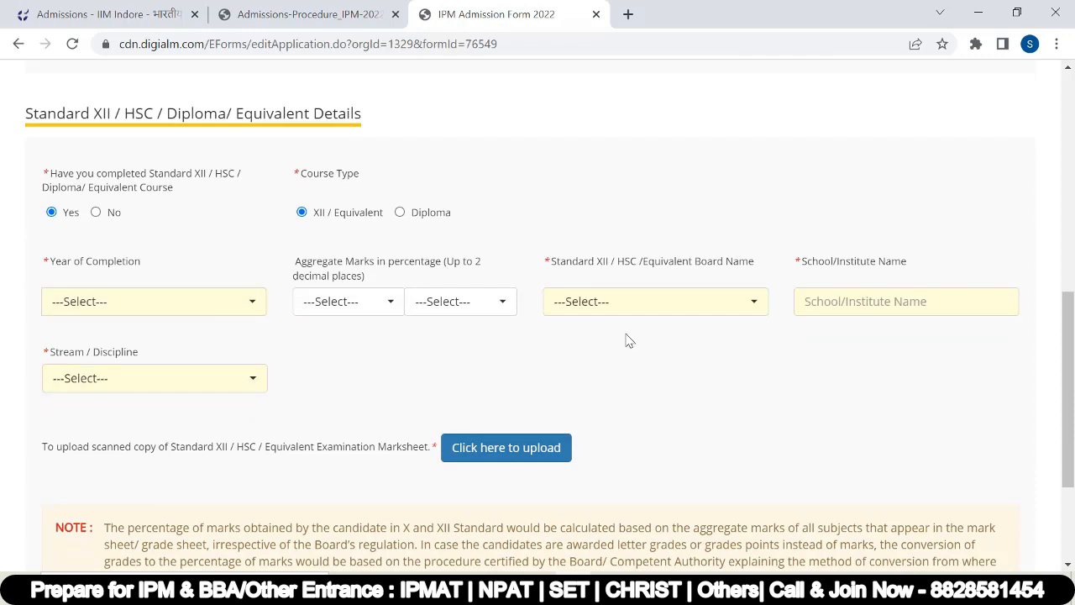
pyautogui.scroll(1, 159, 269)
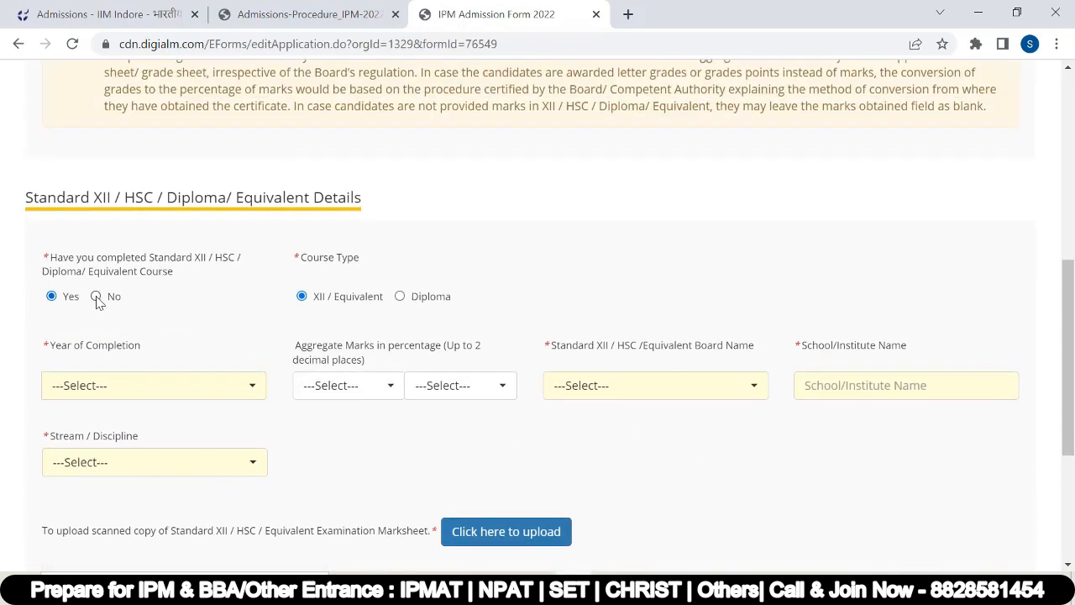
pyautogui.click(96, 298)
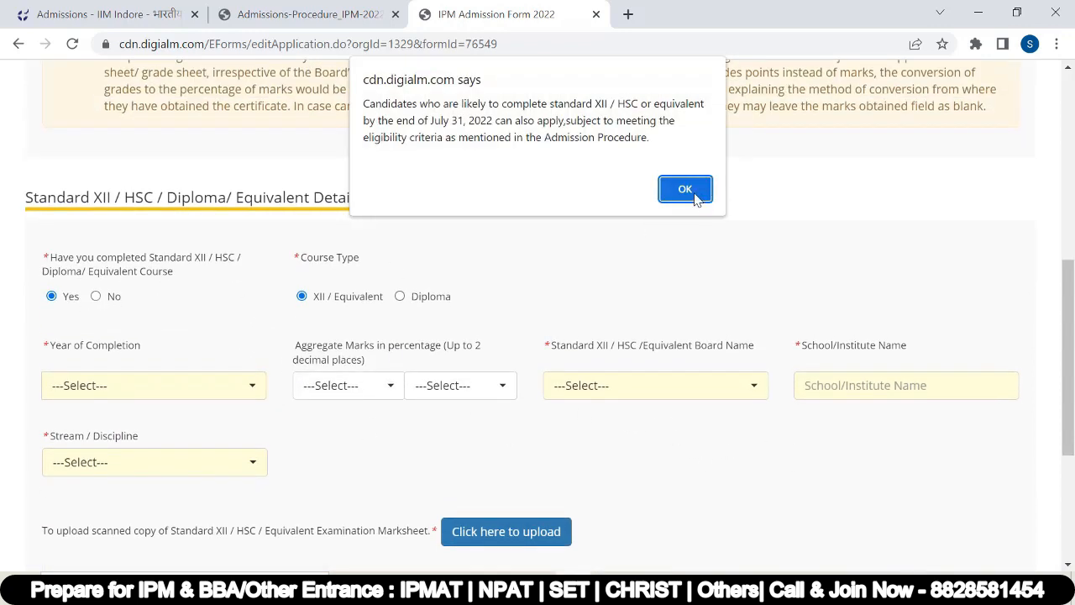
pyautogui.click(694, 195)
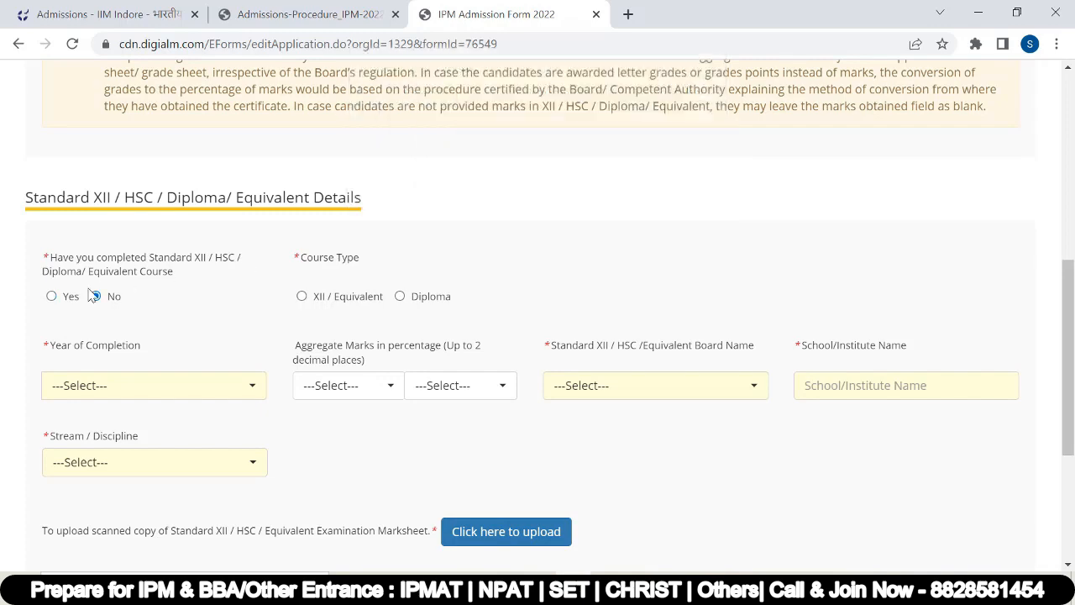
pyautogui.click(302, 295)
# Step: Choose the Maharashtra state board and PCM stream for XII, then save the academic details
pyautogui.scroll(-1, 210, 420)
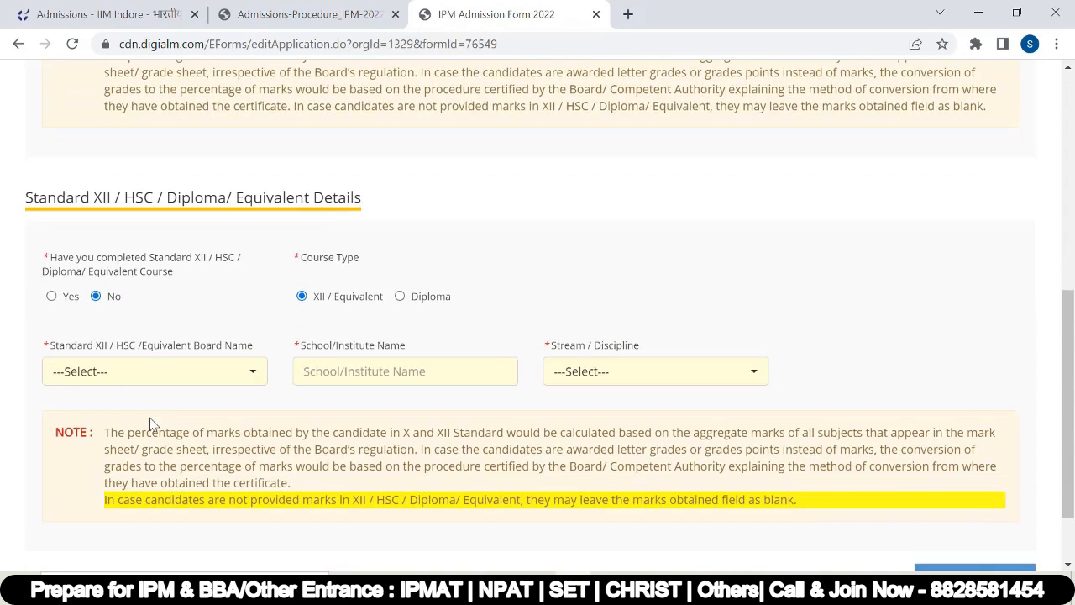
pyautogui.click(144, 374)
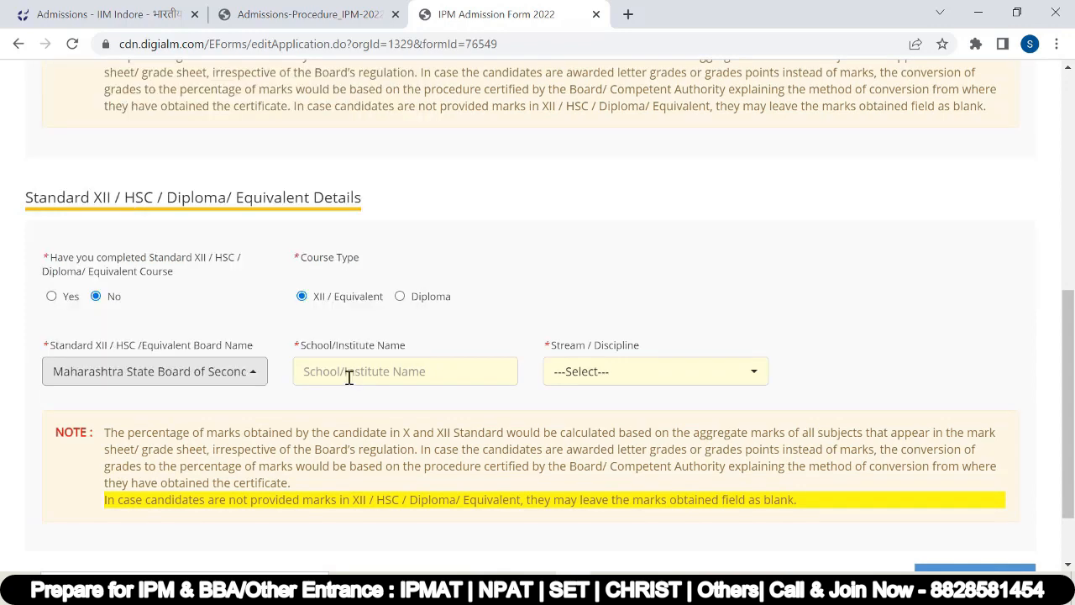
pyautogui.click(349, 376)
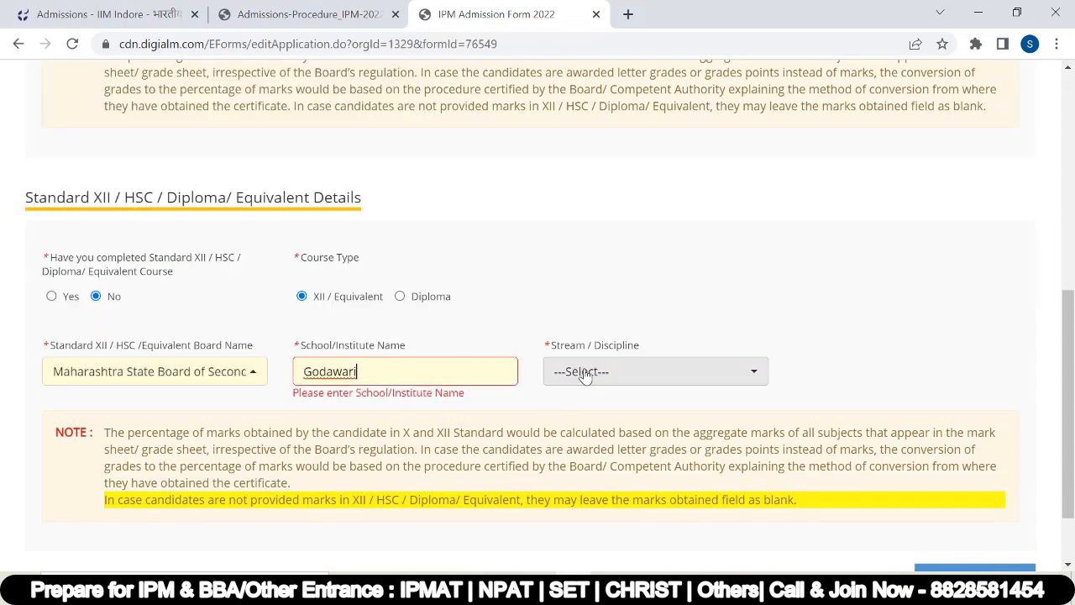
pyautogui.click(586, 372)
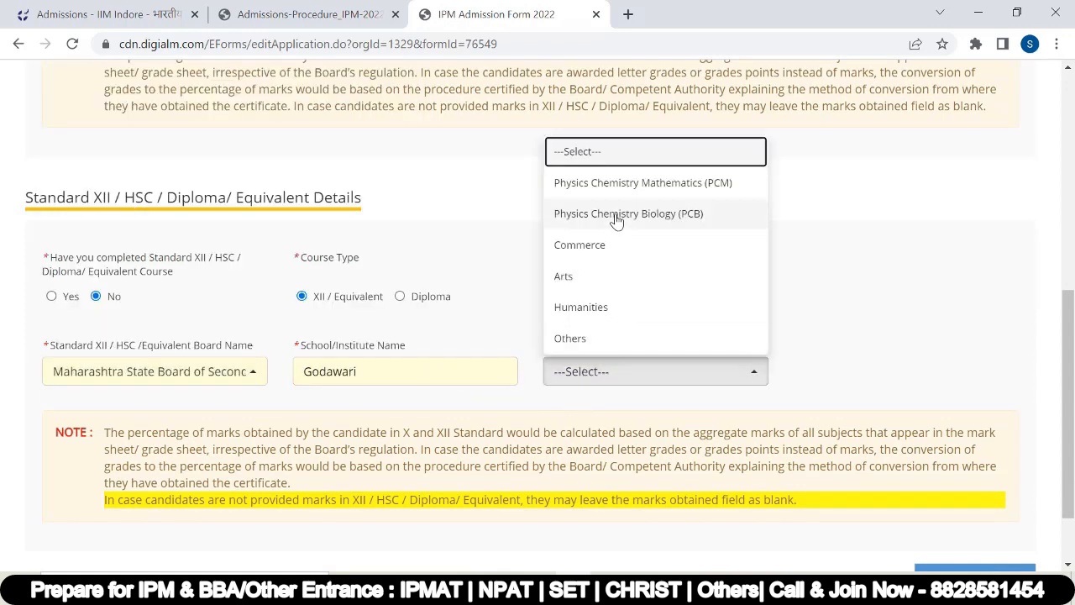
pyautogui.scroll(1, 629, 249)
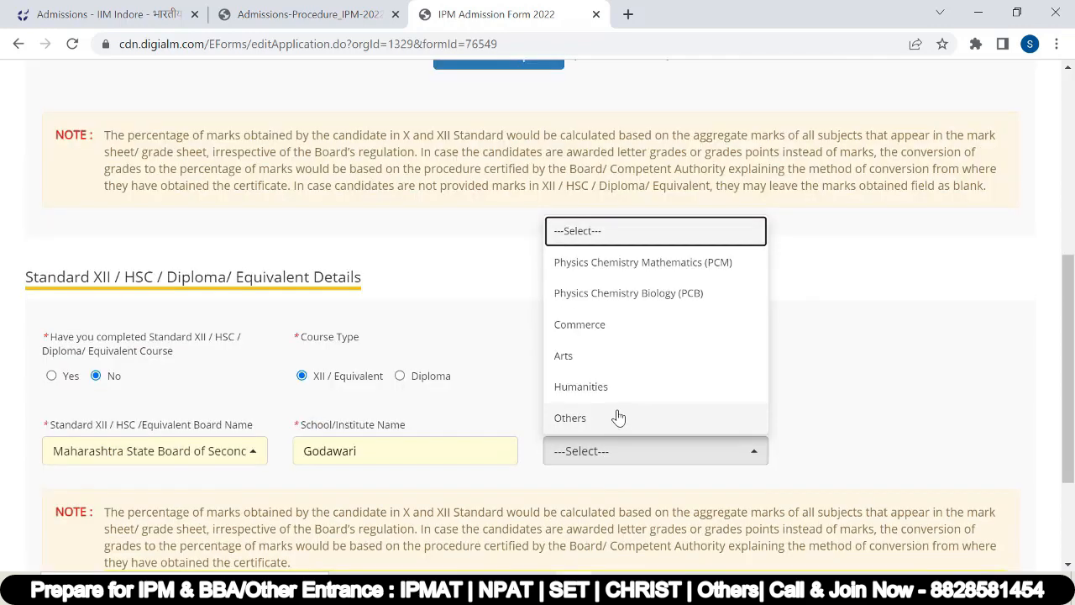
pyautogui.scroll(1, 618, 416)
pyautogui.scroll(-1, 600, 324)
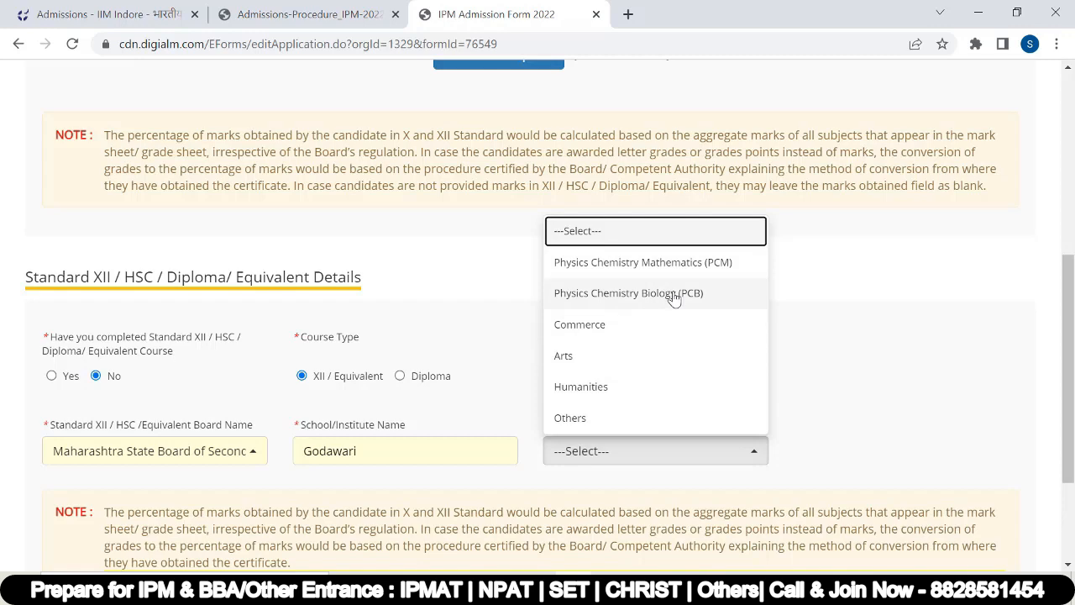
pyautogui.click(677, 266)
pyautogui.scroll(-2, 615, 405)
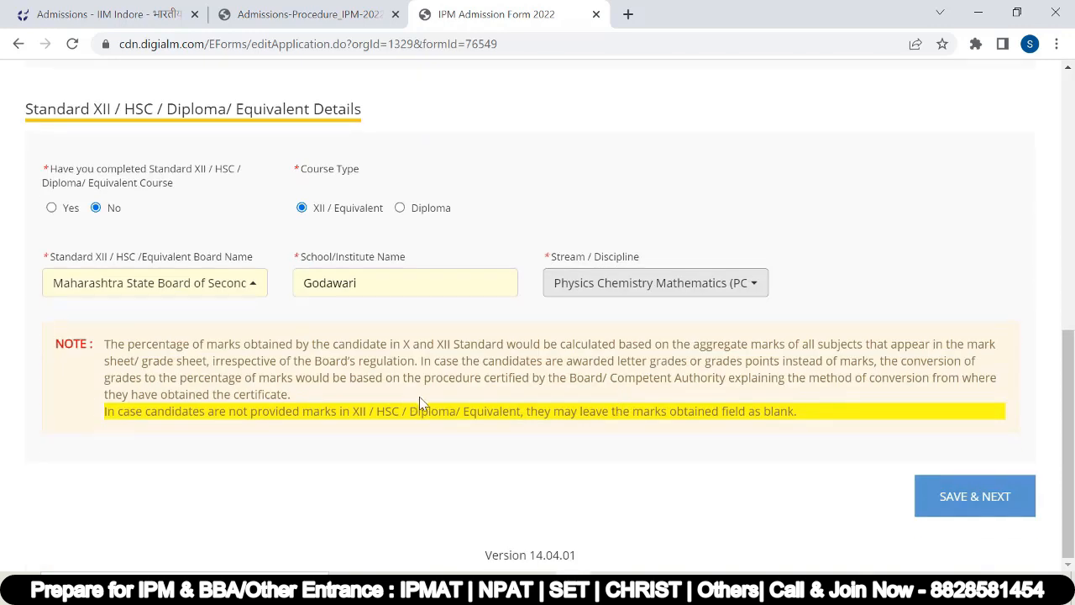
pyautogui.click(944, 504)
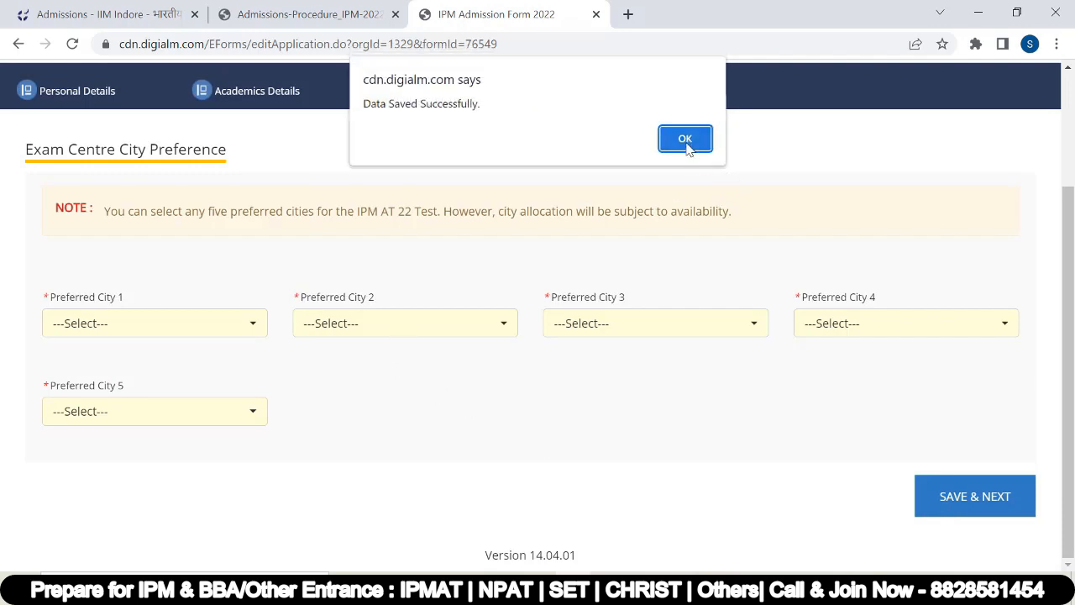
# Step: Set preferred exam cities 1–3 to Mumbai, Pune and Bhopal
pyautogui.click(689, 141)
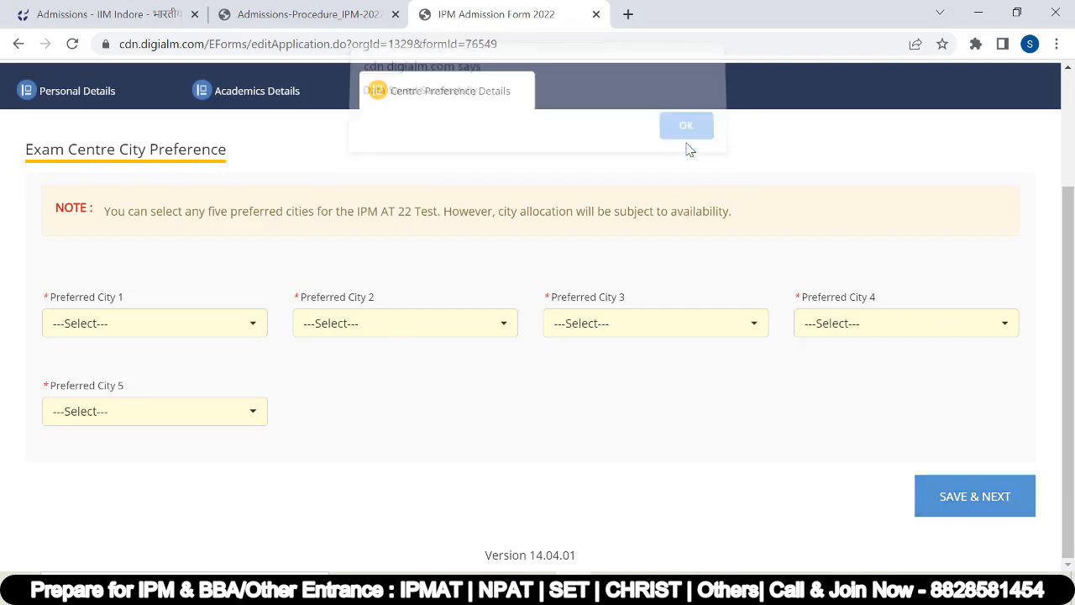
pyautogui.click(110, 326)
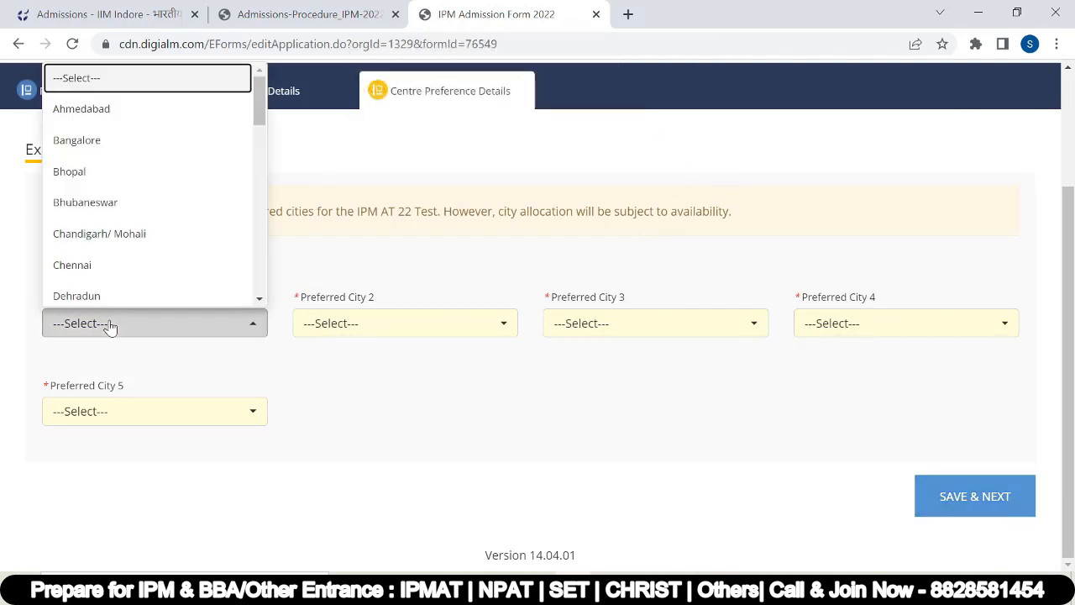
pyautogui.press('m')
pyautogui.press('m')
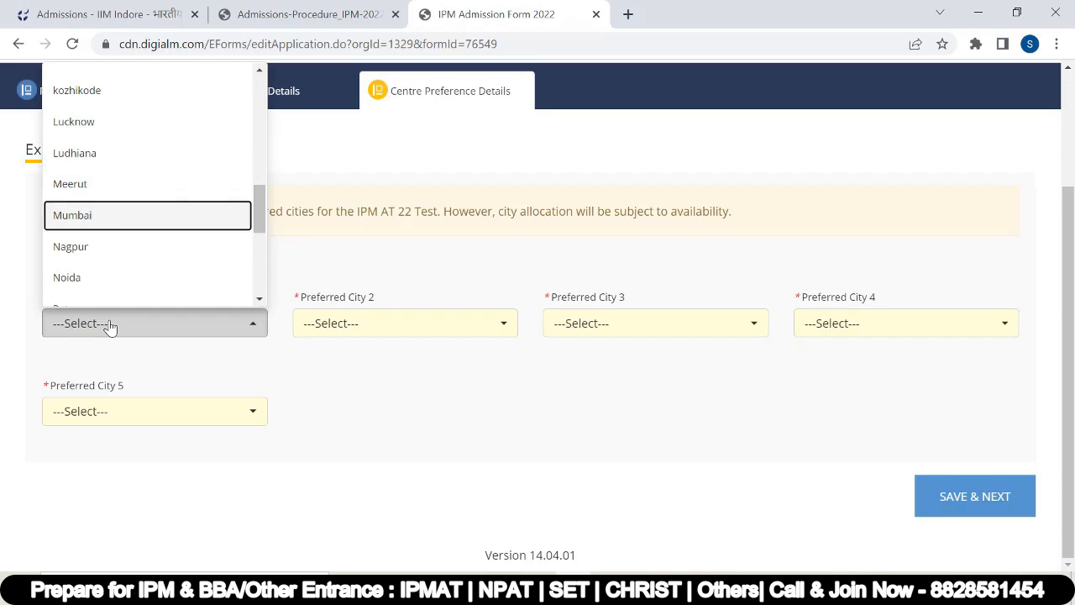
pyautogui.press('Return')
pyautogui.click(390, 322)
pyautogui.press('p')
pyautogui.press('p')
pyautogui.press('Return')
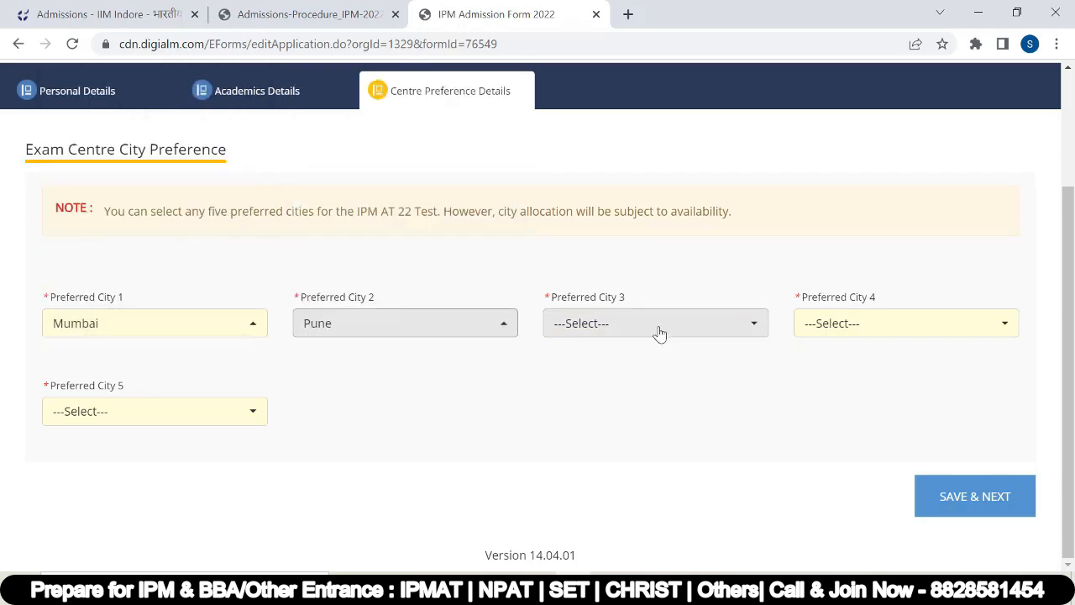
pyautogui.click(660, 334)
pyautogui.press('b')
pyautogui.press('b')
pyautogui.press('Return')
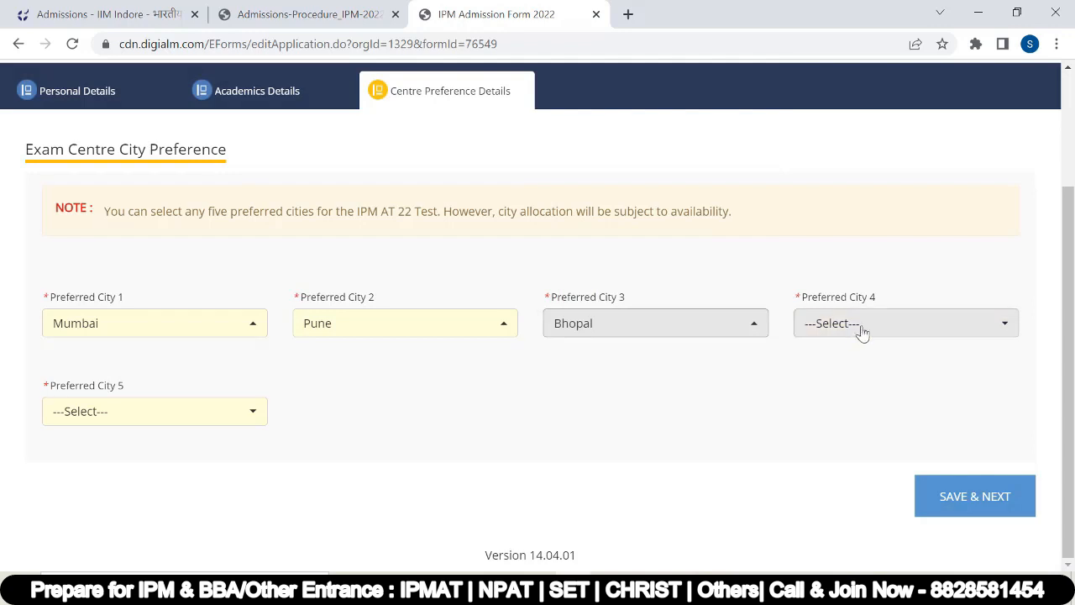
# Step: Set preferences 4 and 5 to Gwalior and Indore, then save the city choices
pyautogui.click(859, 332)
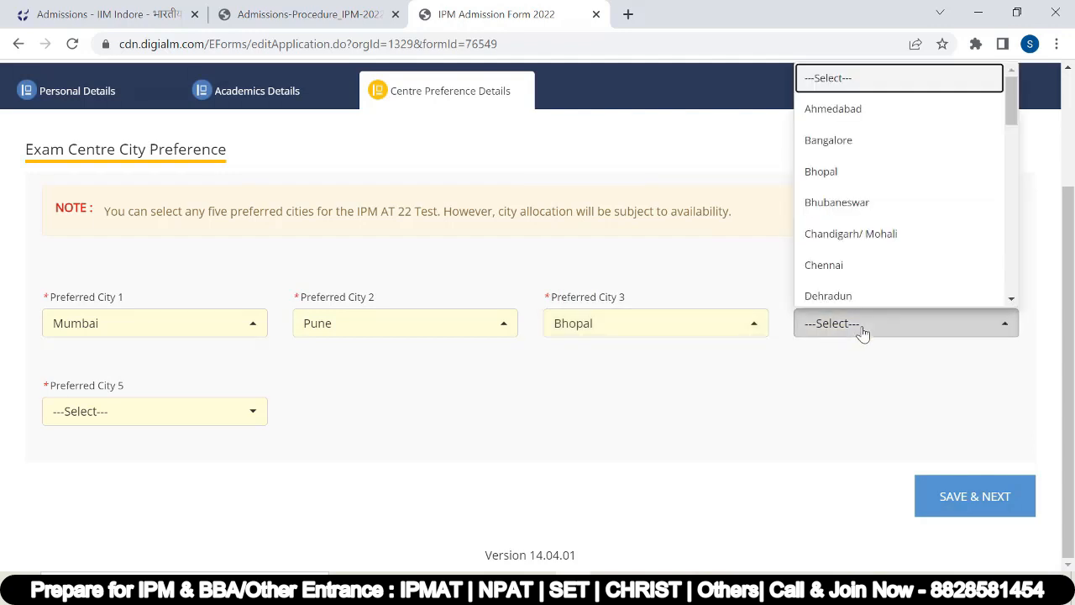
pyautogui.press('g')
pyautogui.press('g')
pyautogui.press('g')
pyautogui.press('g')
pyautogui.press('Return')
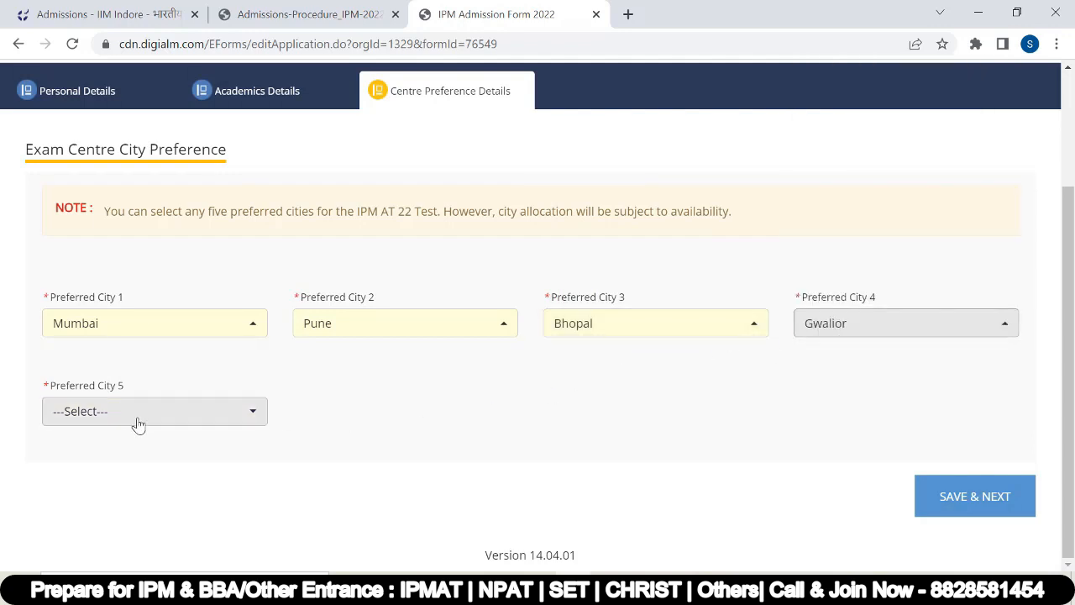
pyautogui.click(138, 424)
pyautogui.press('i')
pyautogui.press('Return')
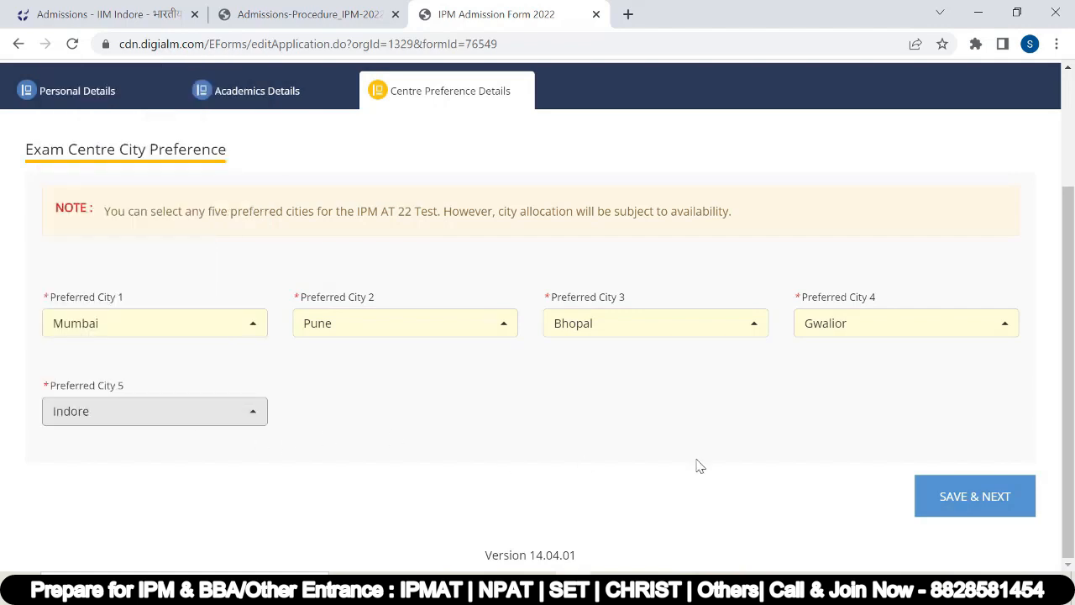
pyautogui.click(941, 497)
pyautogui.press('Return')
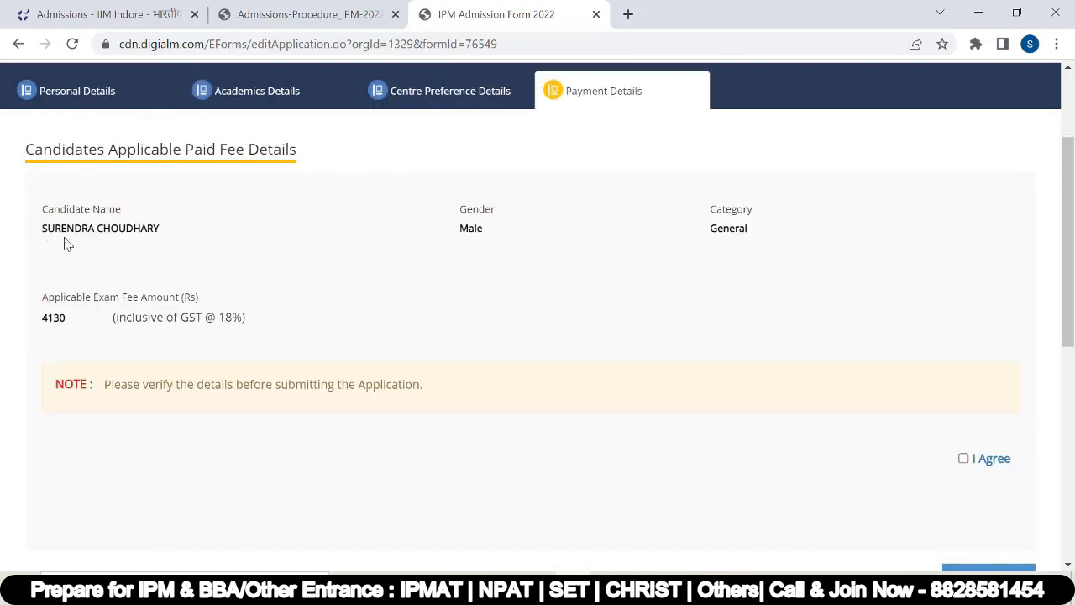
# Step: Agree to the applicable fee details and enter the verification code
pyautogui.scroll(-1, 103, 306)
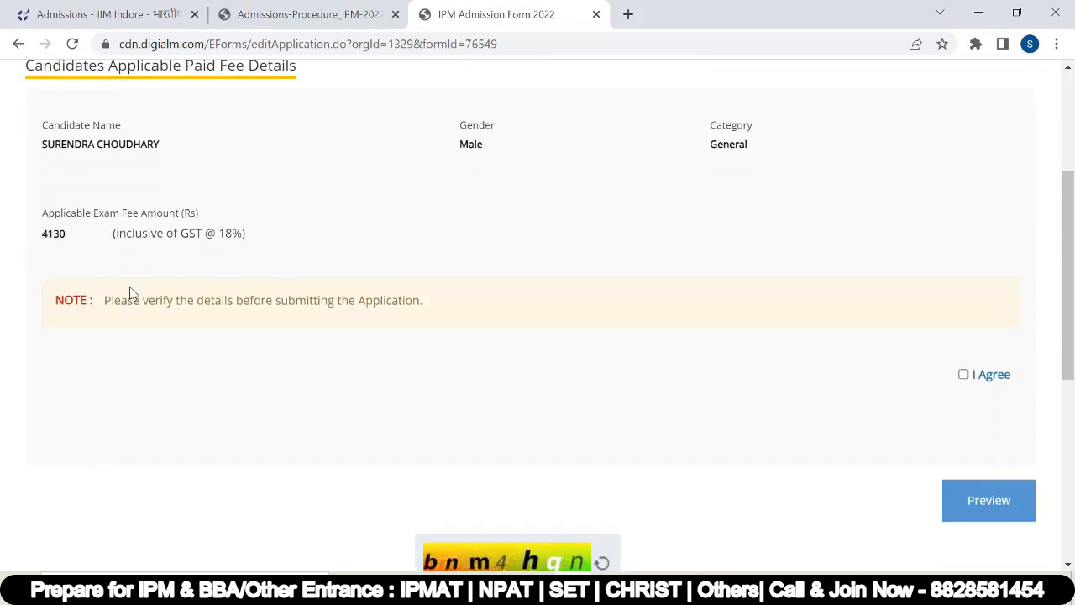
pyautogui.click(964, 374)
pyautogui.scroll(-2, 684, 416)
pyautogui.click(489, 443)
pyautogui.write('bmm4hqn')
# Step: Accept the candidate declaration and submit the application
pyautogui.scroll(-3, 978, 415)
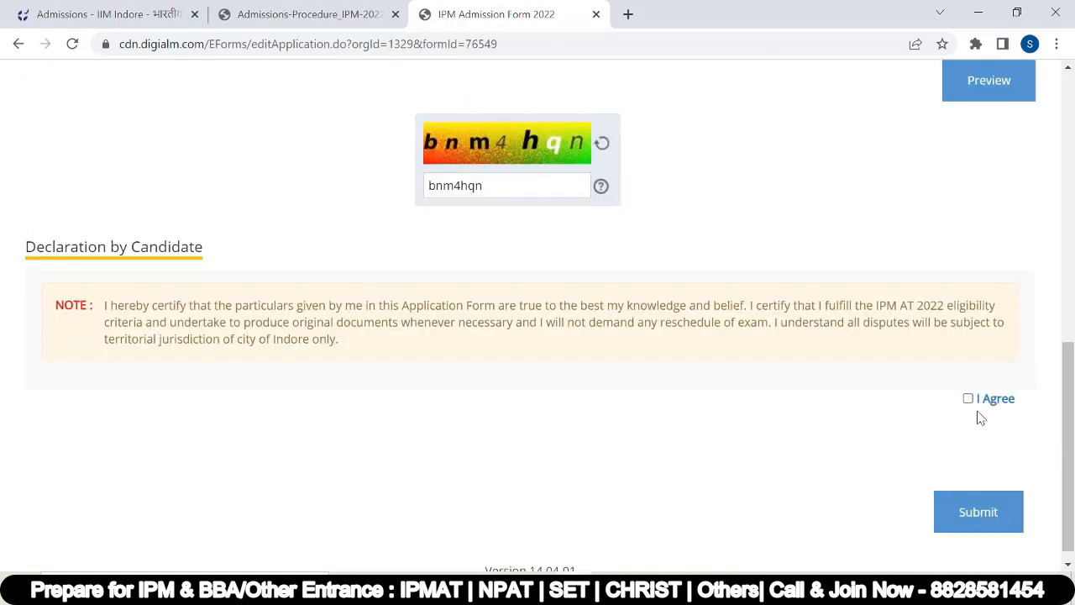
pyautogui.click(967, 395)
pyautogui.click(960, 505)
# Step: Open the application Preview and scroll through it, checking exam cities, photo and signature
pyautogui.click(974, 409)
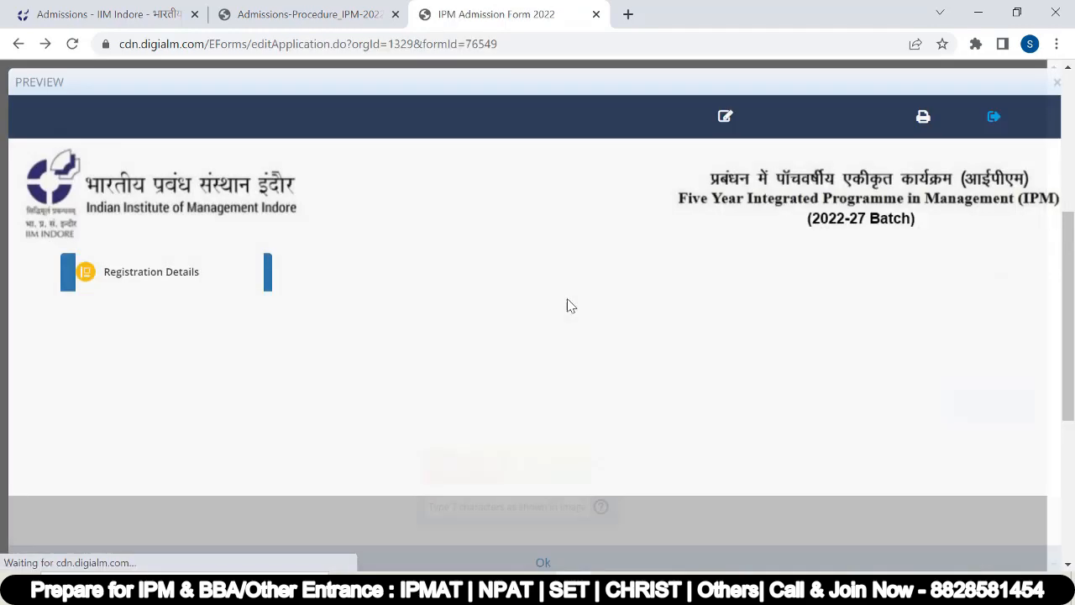
pyautogui.scroll(-10, 554, 290)
pyautogui.scroll(-5, 586, 281)
pyautogui.scroll(20, 588, 280)
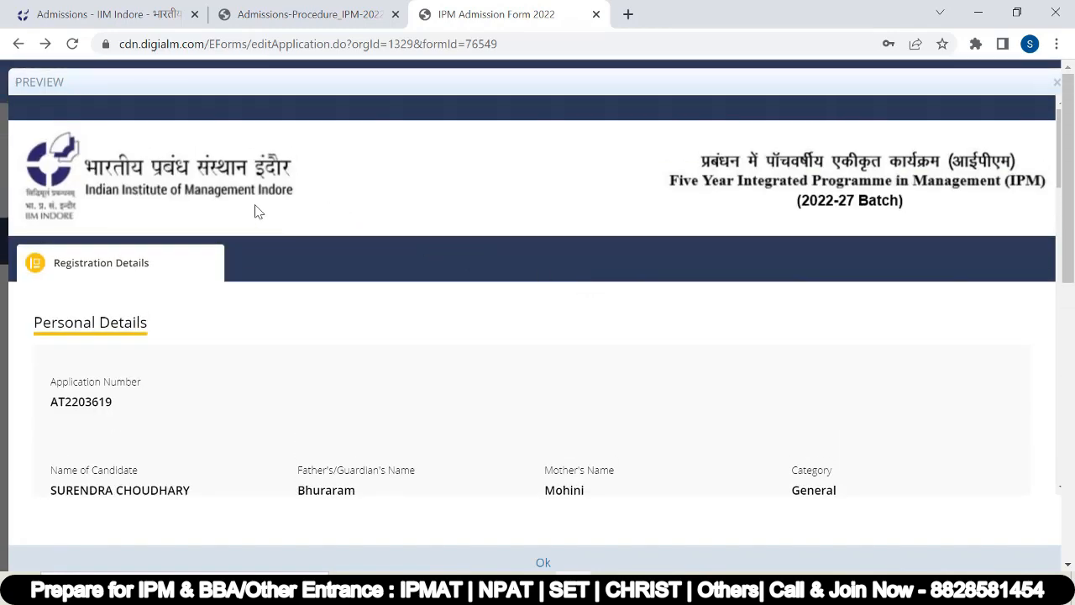
pyautogui.scroll(-15, 283, 216)
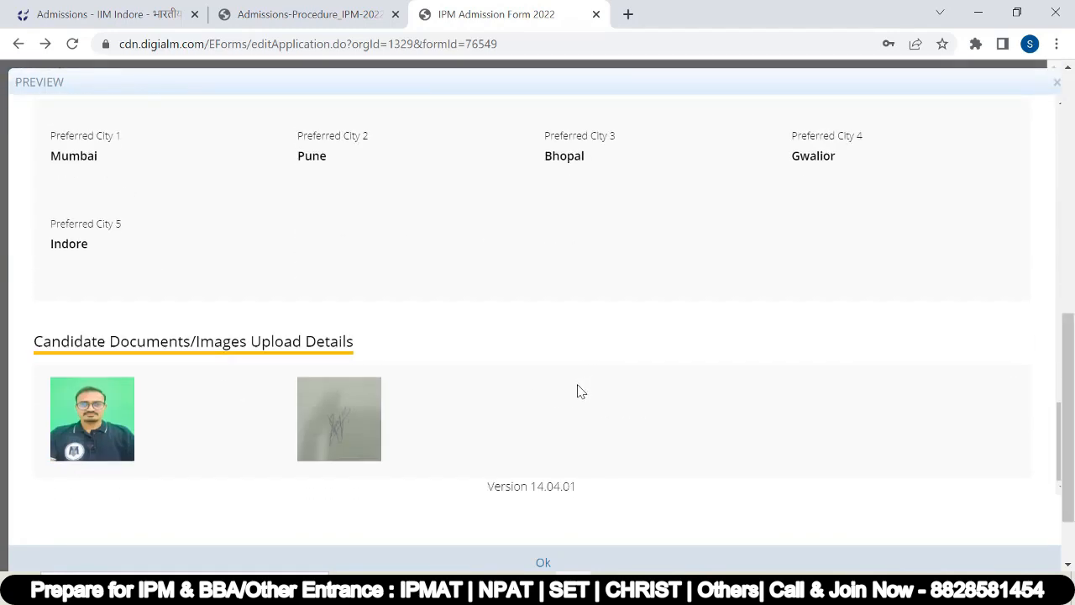
pyautogui.scroll(20, 578, 391)
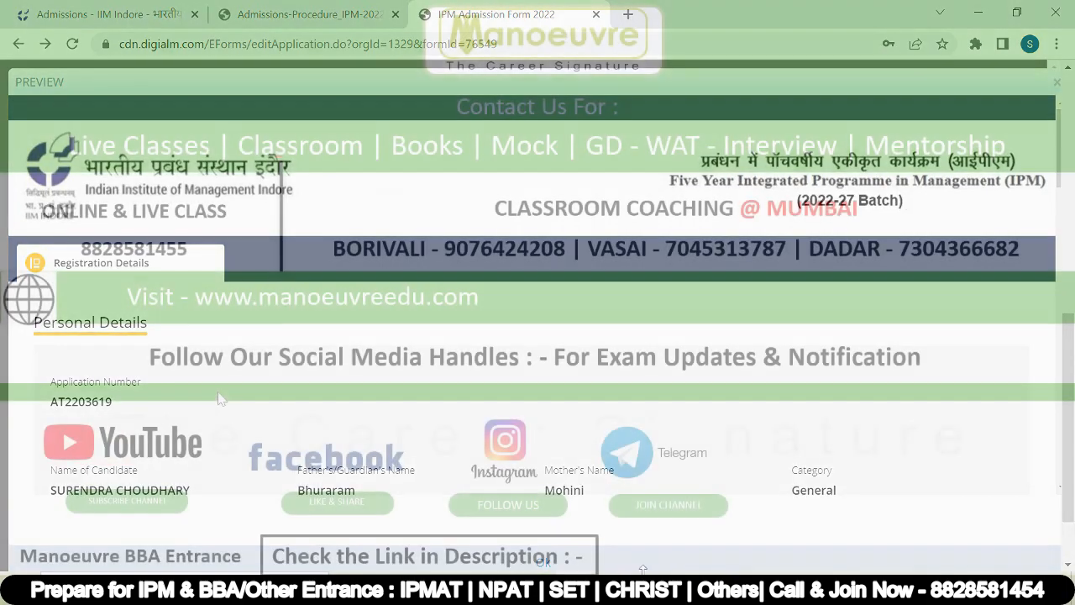